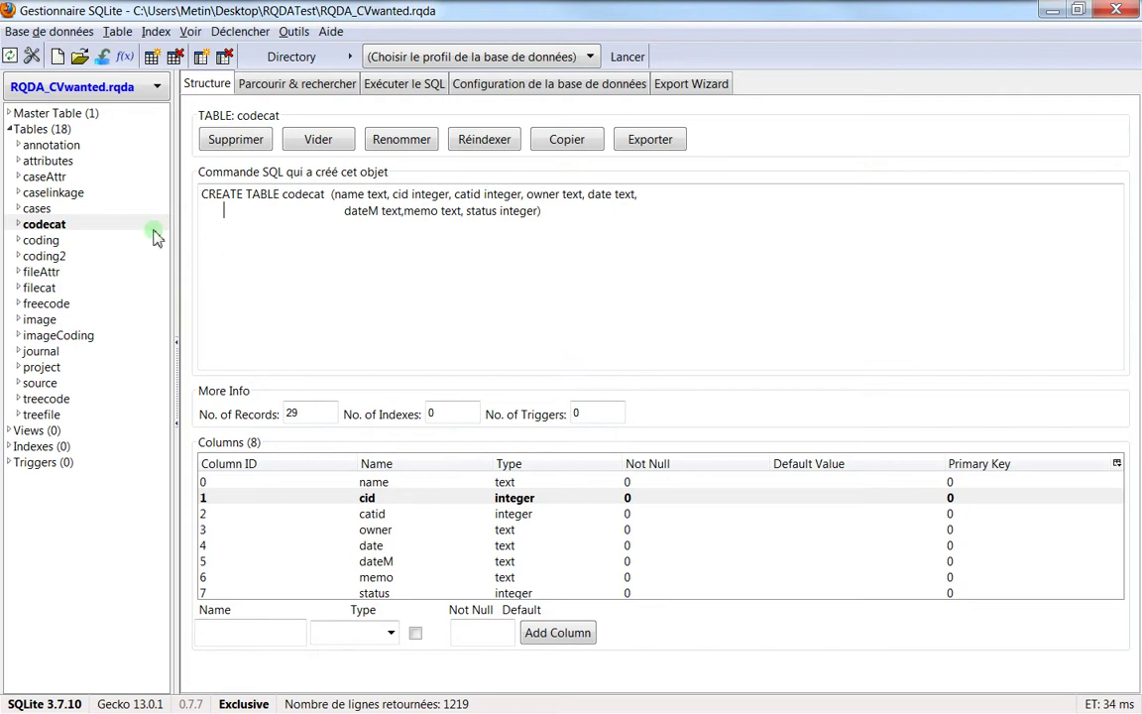
# Step: Display the records stored in the coding table
pyautogui.click(92, 242)
pyautogui.click(289, 81)
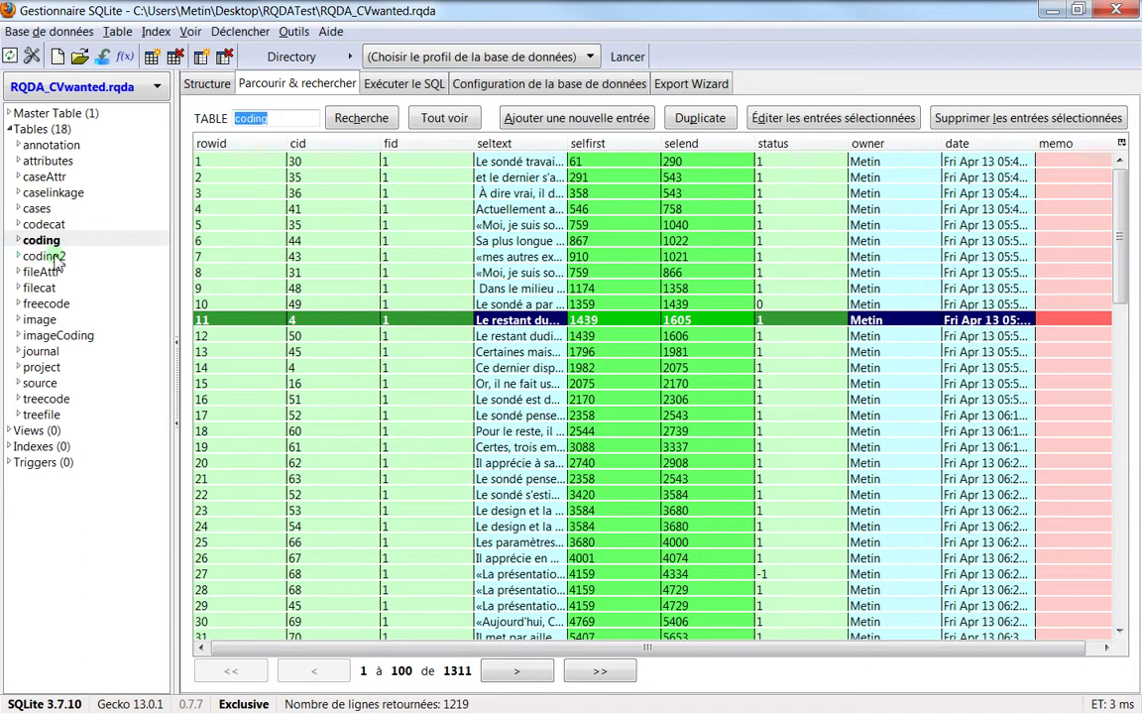
pyautogui.click(47, 242)
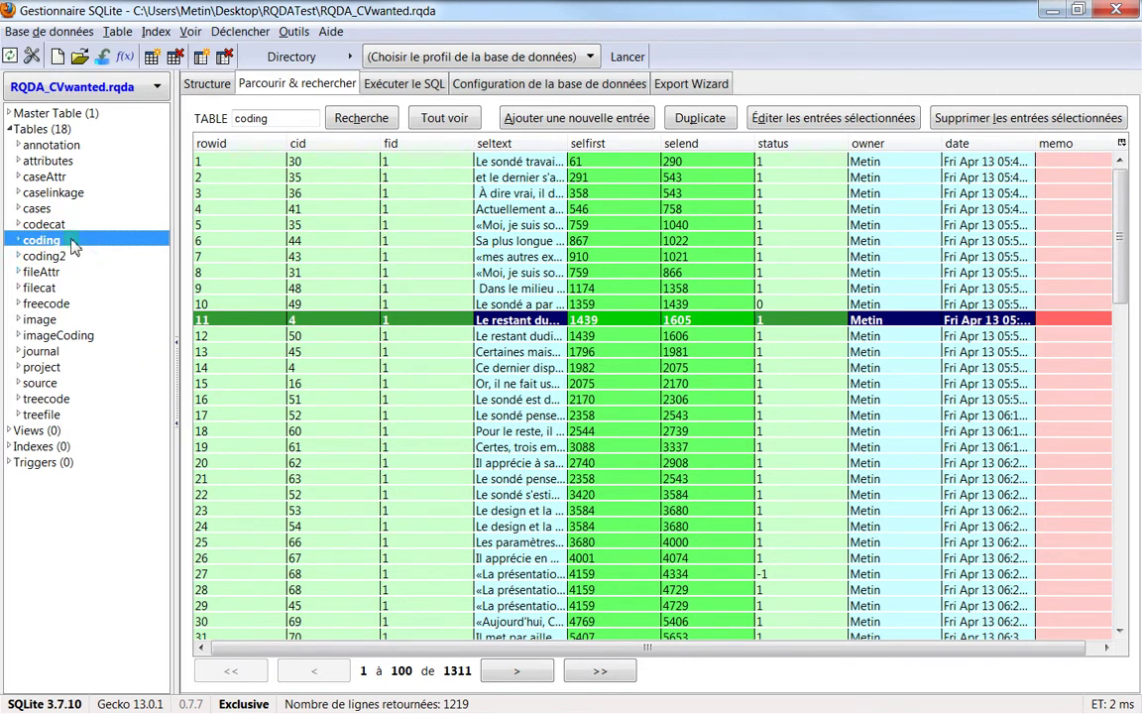
# Step: Open the export wizard for the coding table of the main database
pyautogui.rightClick(74, 246)
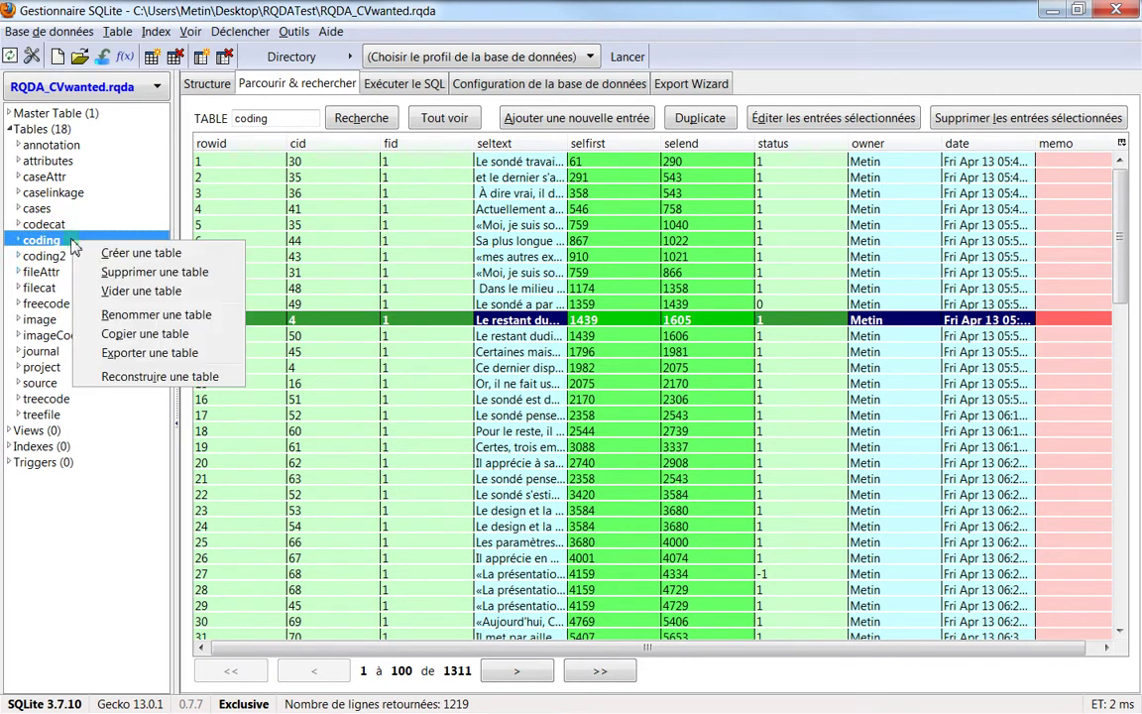
pyautogui.click(132, 354)
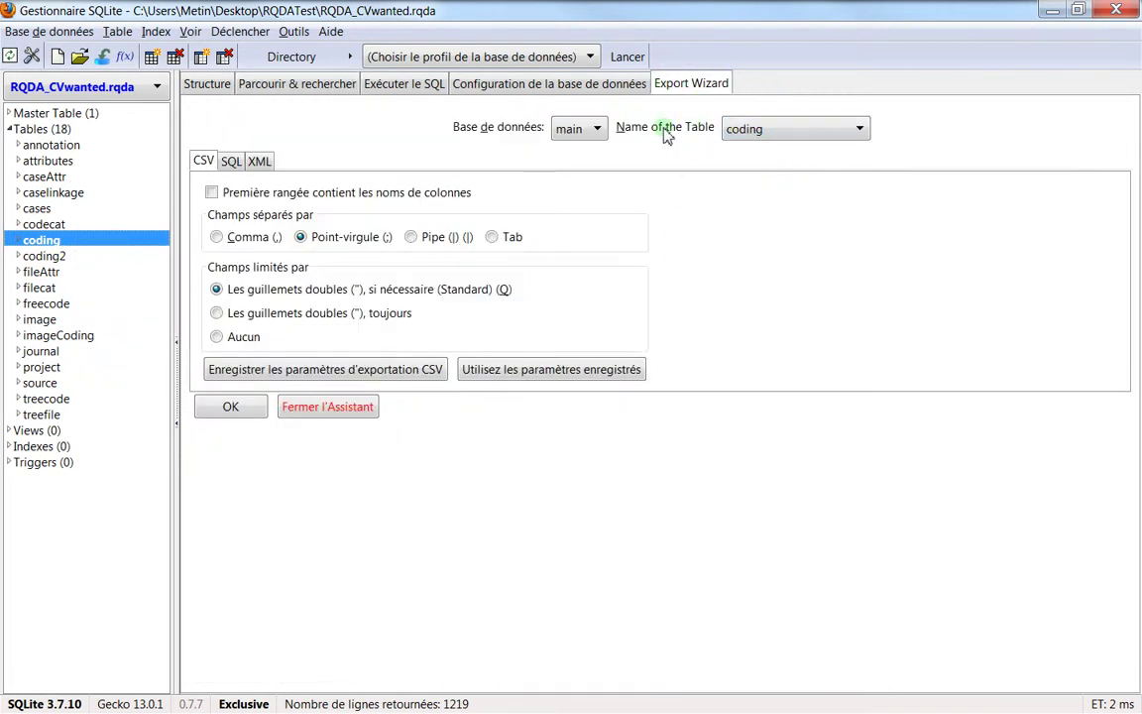
pyautogui.click(764, 132)
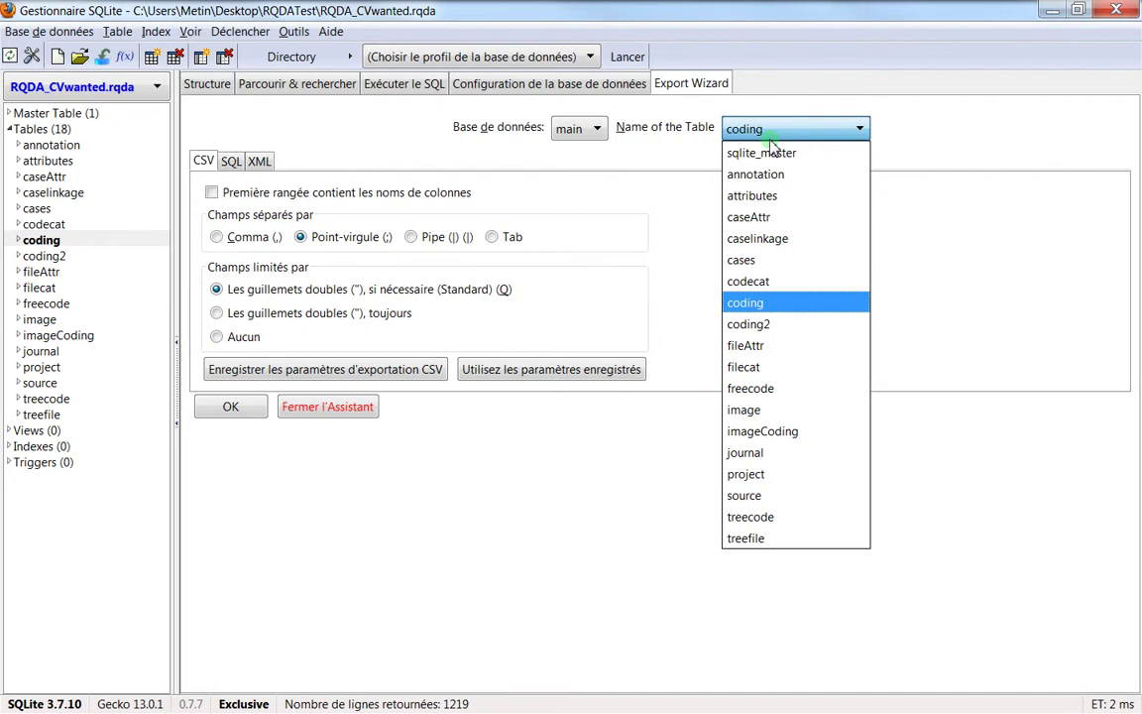
pyautogui.click(756, 313)
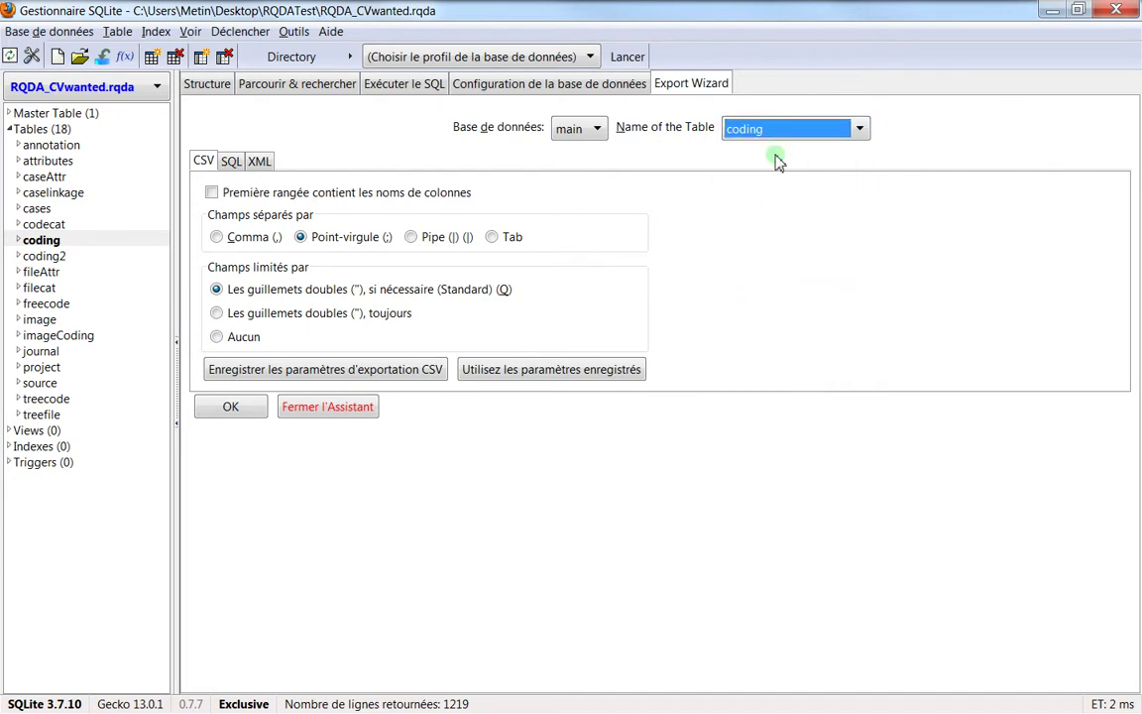
# Step: Examine the export options offered for the CSV, SQL and XML formats, ending on CSV
pyautogui.click(234, 163)
pyautogui.click(255, 162)
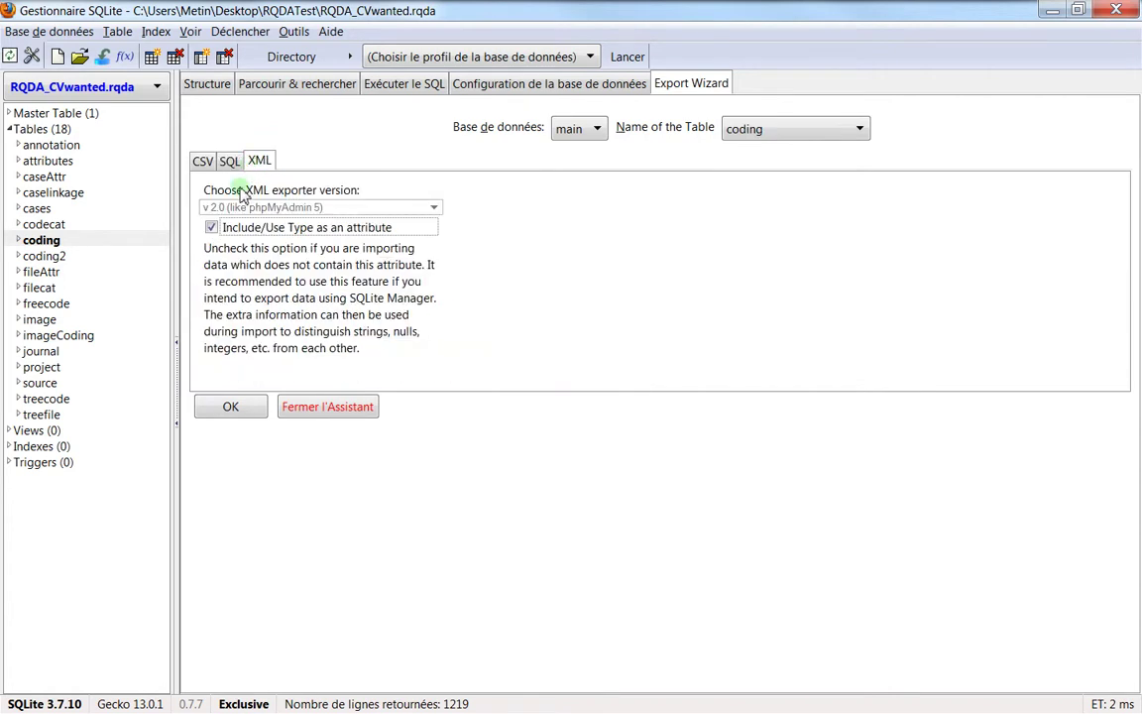
pyautogui.click(209, 167)
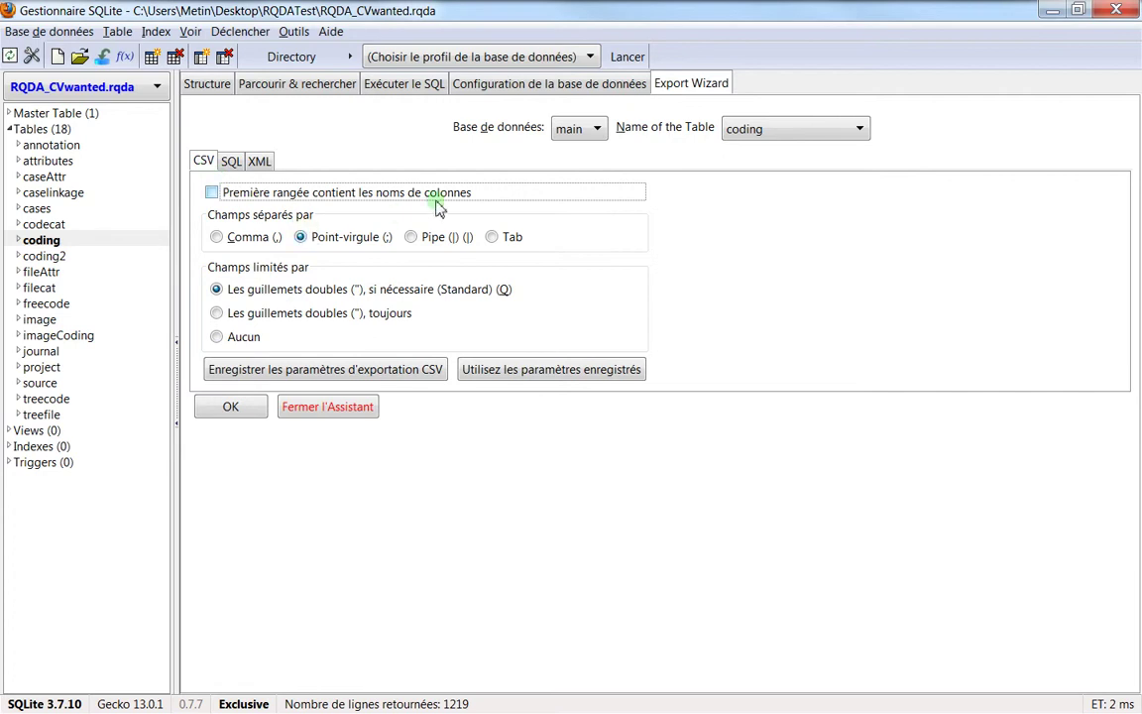
pyautogui.click(230, 165)
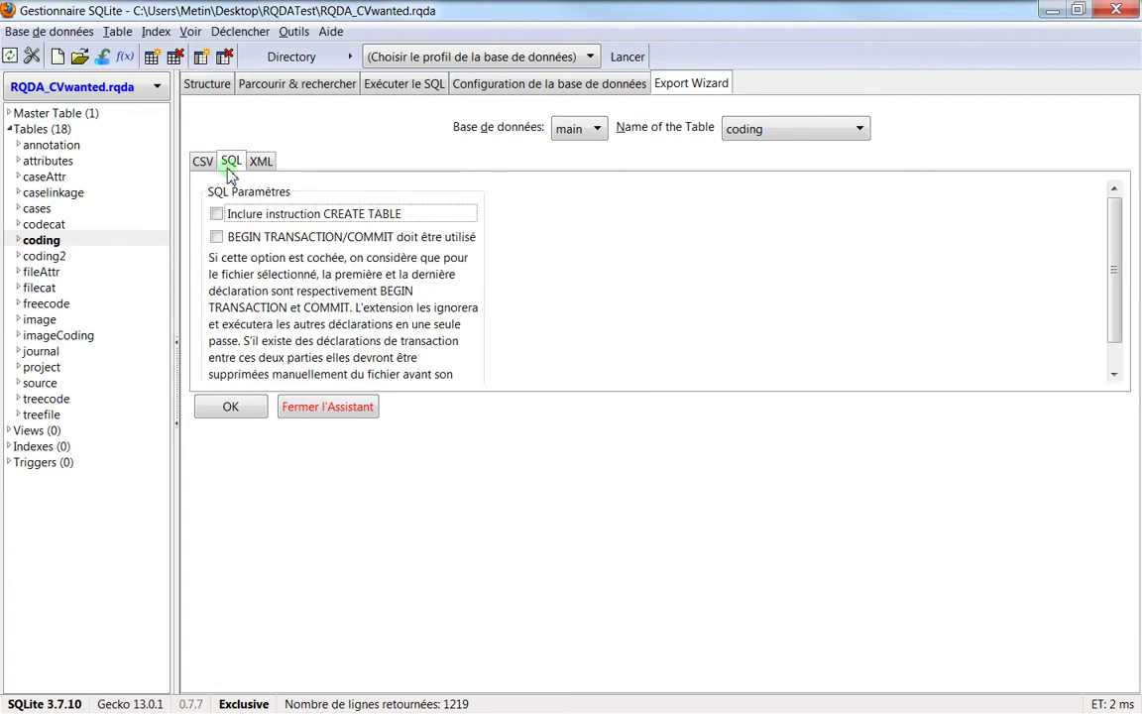
pyautogui.click(261, 163)
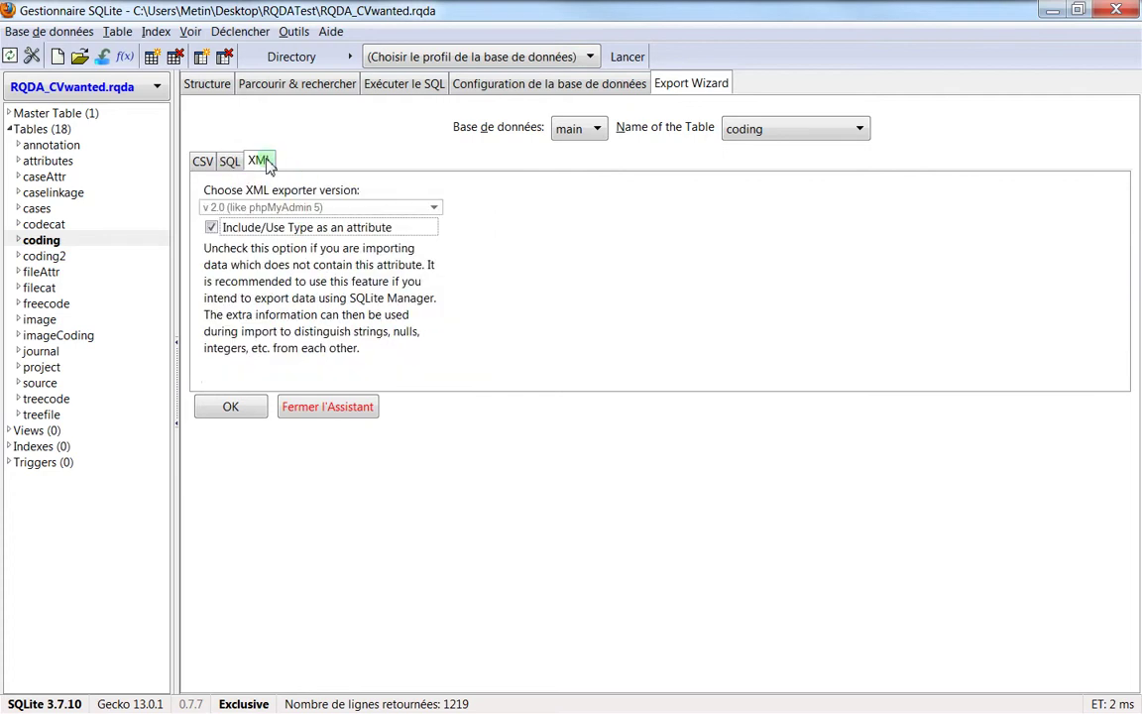
pyautogui.click(229, 165)
pyautogui.click(259, 161)
pyautogui.click(229, 164)
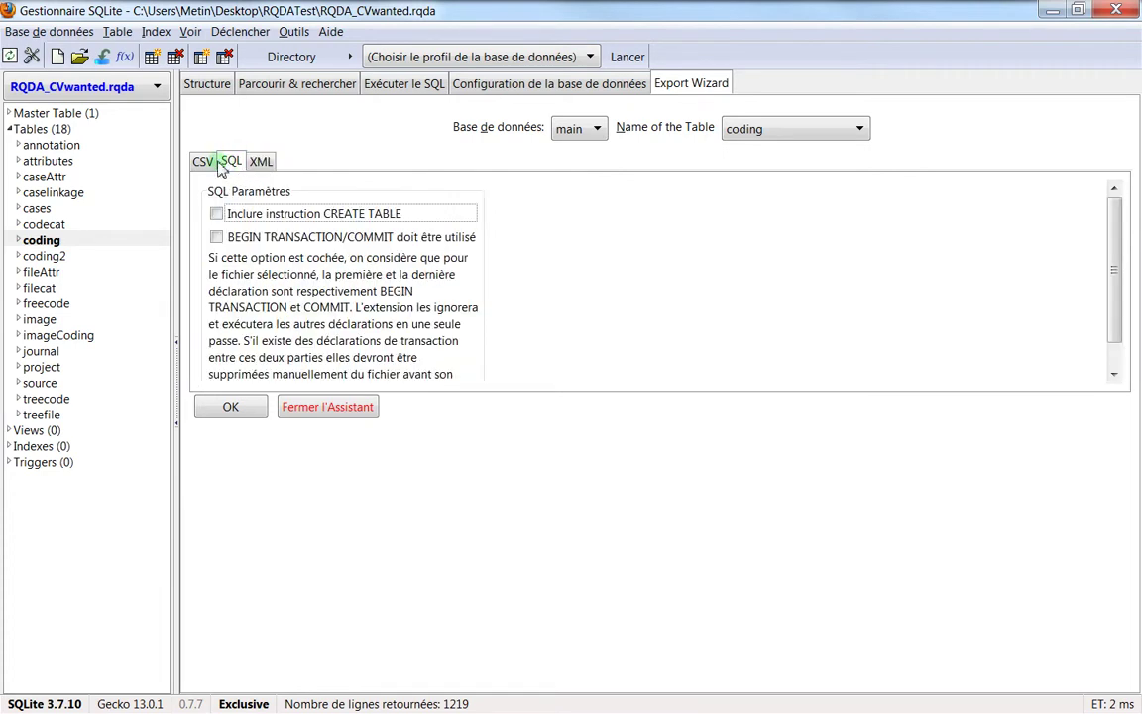
pyautogui.click(203, 163)
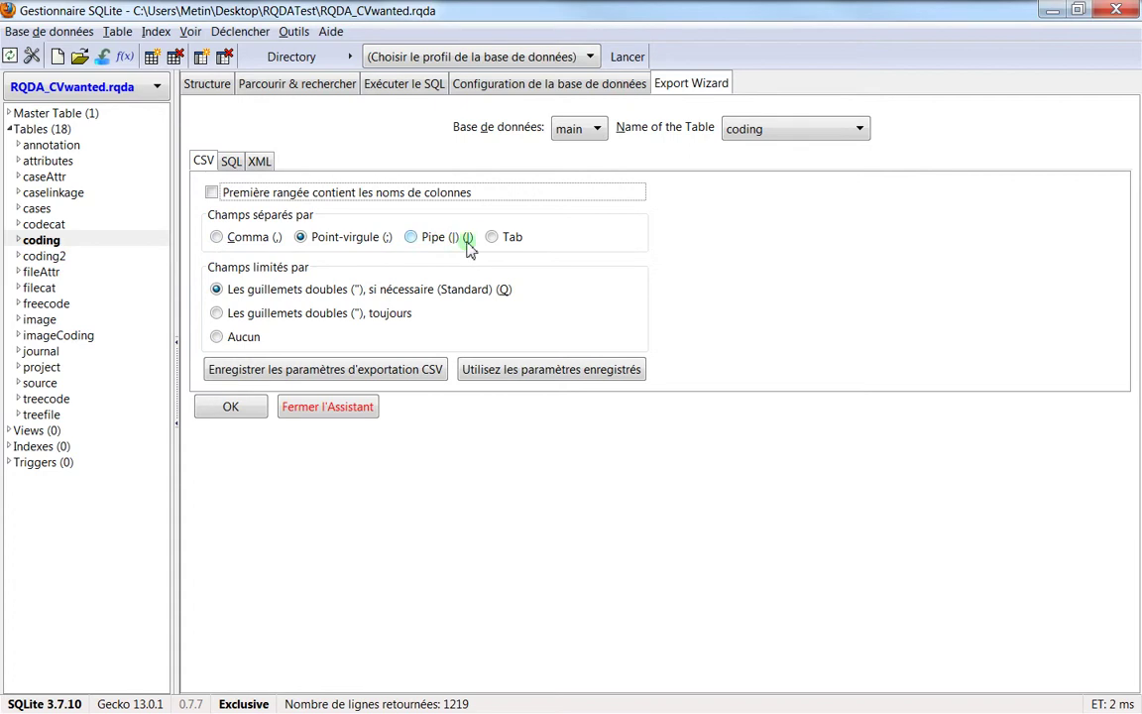
# Step: Set the CSV export to semicolon-separated fields, enclosed in double quotes only if necessary
pyautogui.click(270, 240)
pyautogui.click(340, 242)
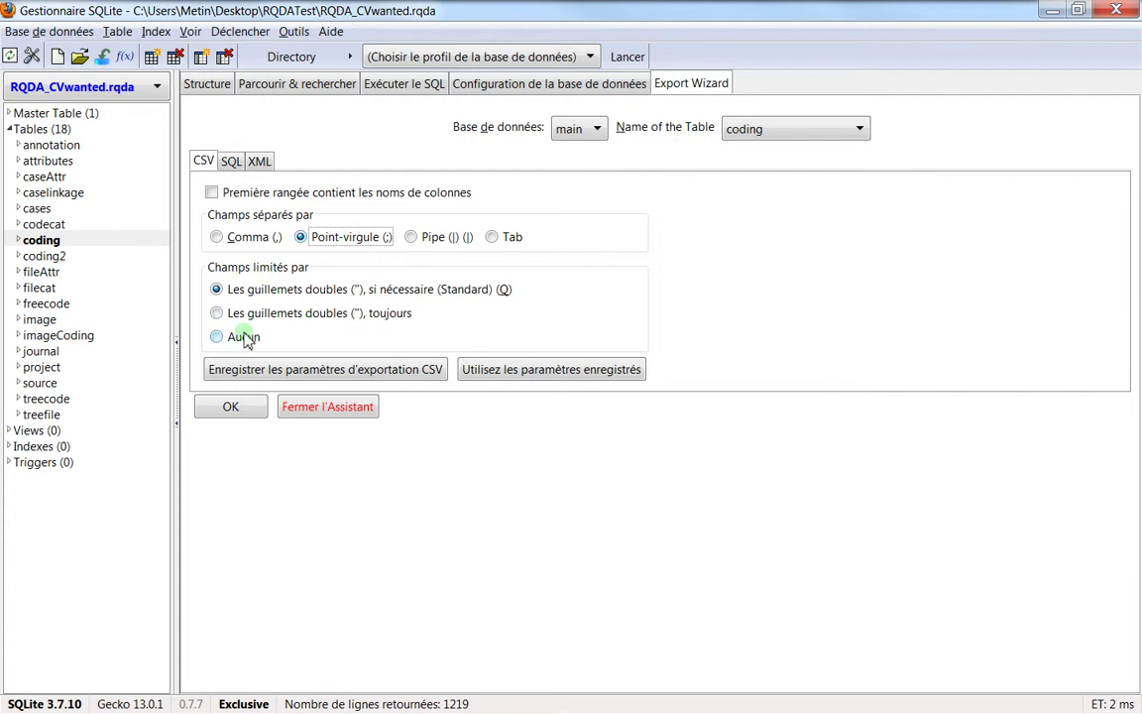
pyautogui.click(295, 290)
# Step: Export the coding table to the RQDATest folder as codingAGAIN.csv, keeping the existing coding.csv
pyautogui.click(230, 406)
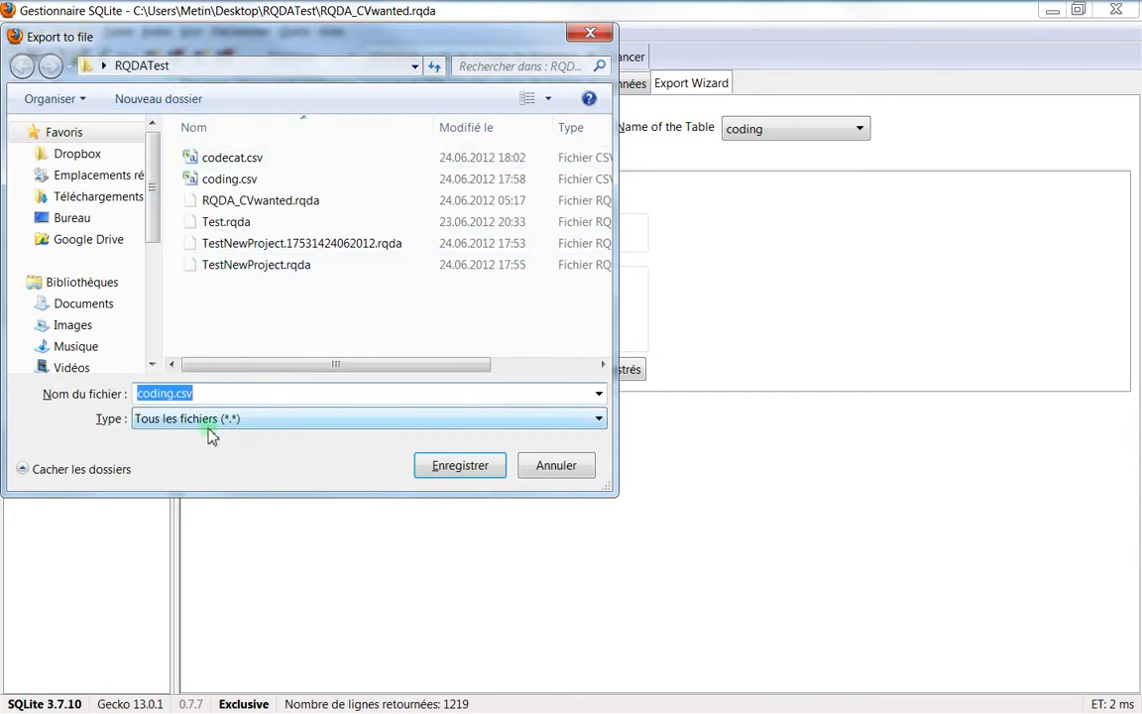
pyautogui.click(458, 473)
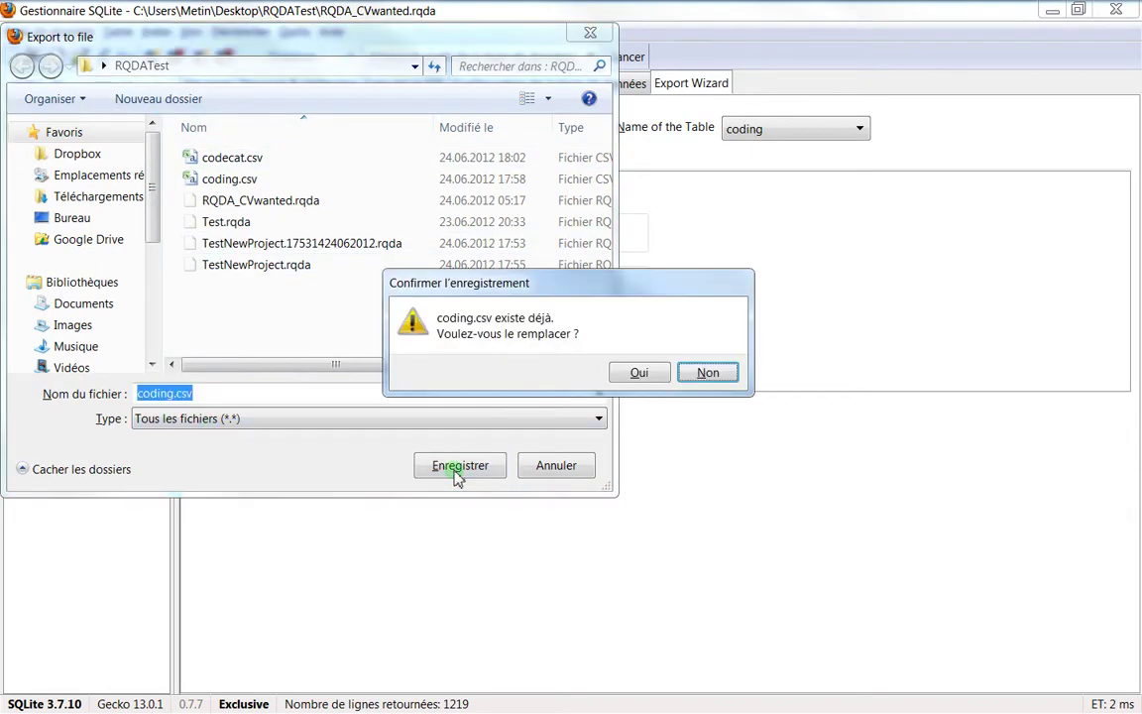
pyautogui.click(708, 375)
pyautogui.click(196, 463)
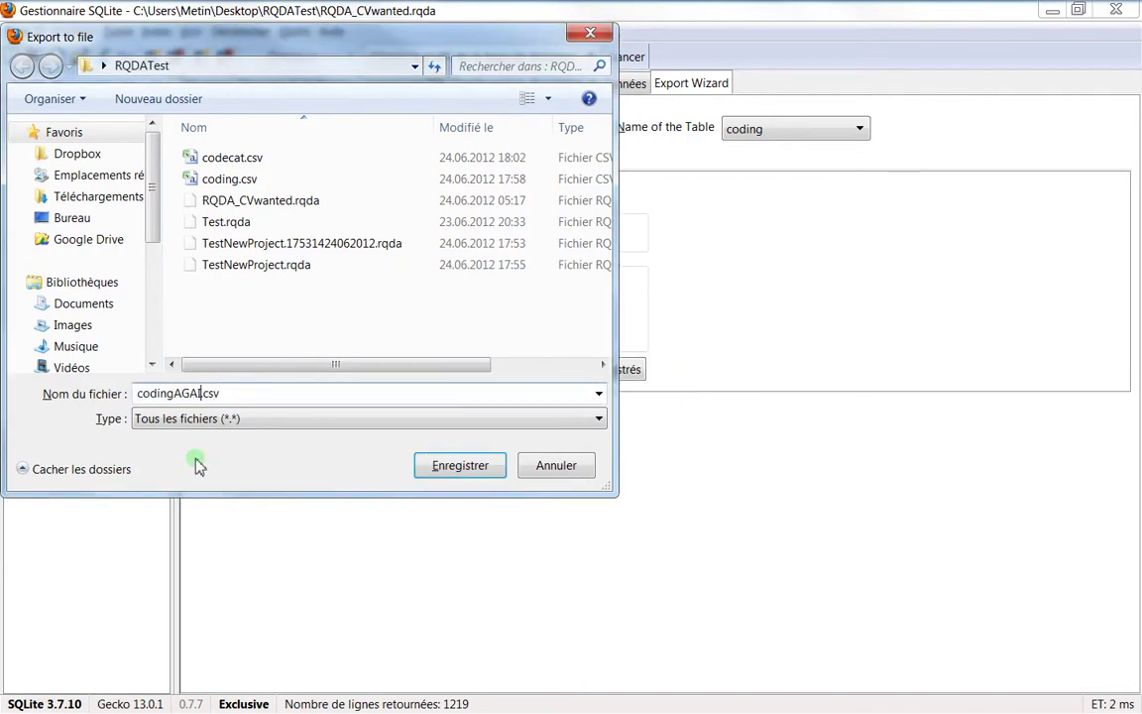
pyautogui.click(427, 477)
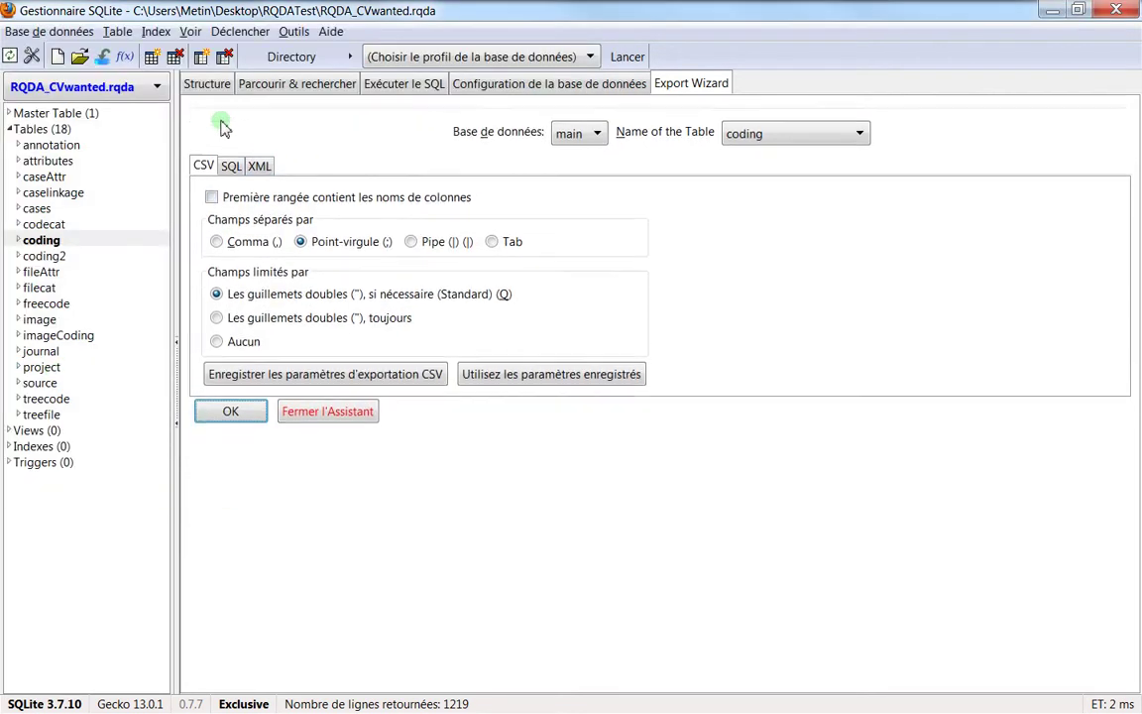
# Step: Switch to FreeCommander and open codingAGAIN.csv from the RQDATest folder in Excel
pyautogui.hotkey('alt', 'Tab')
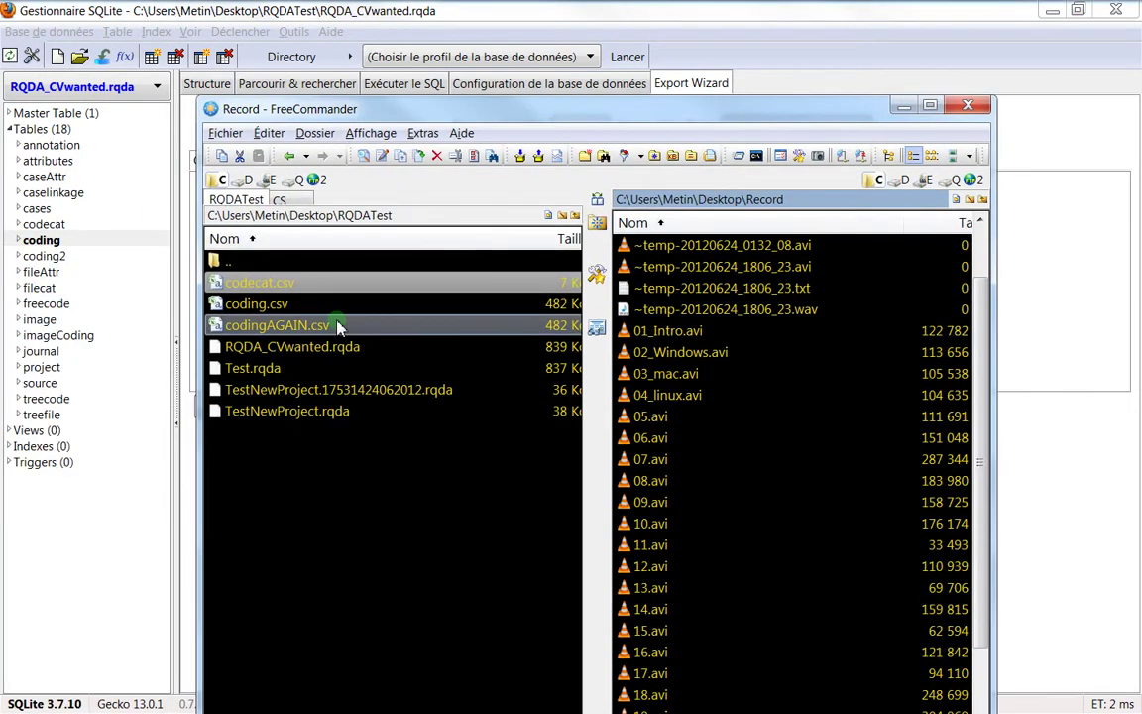
pyautogui.click(260, 328)
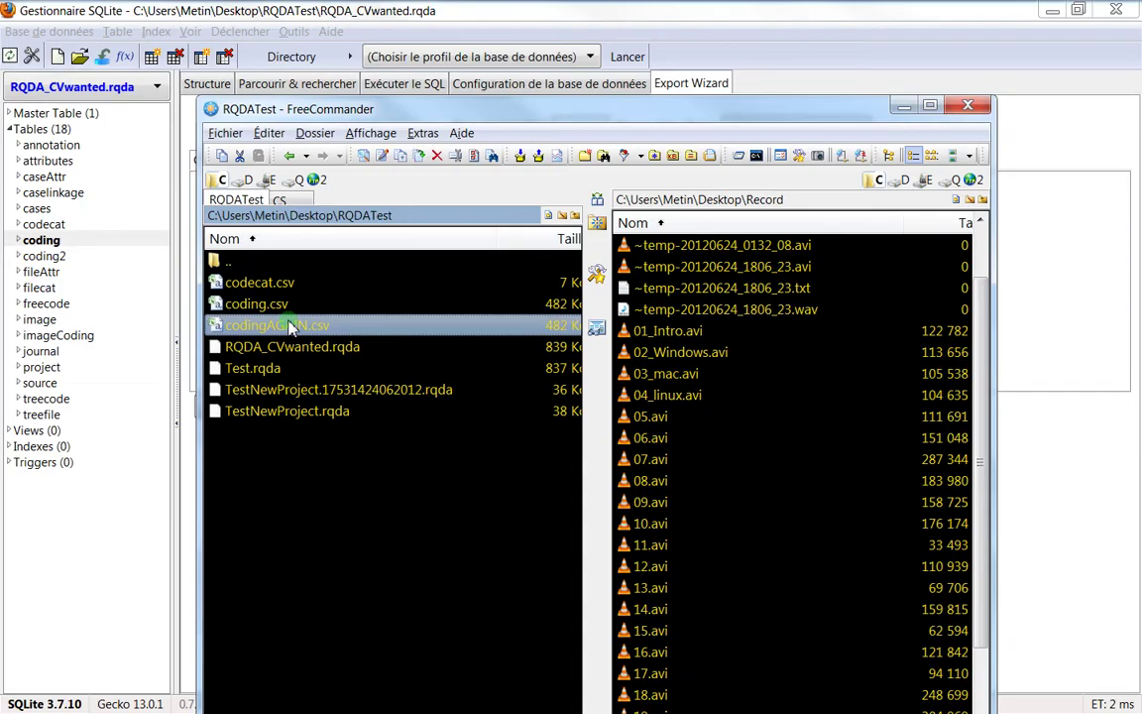
pyautogui.doubleClick(291, 327)
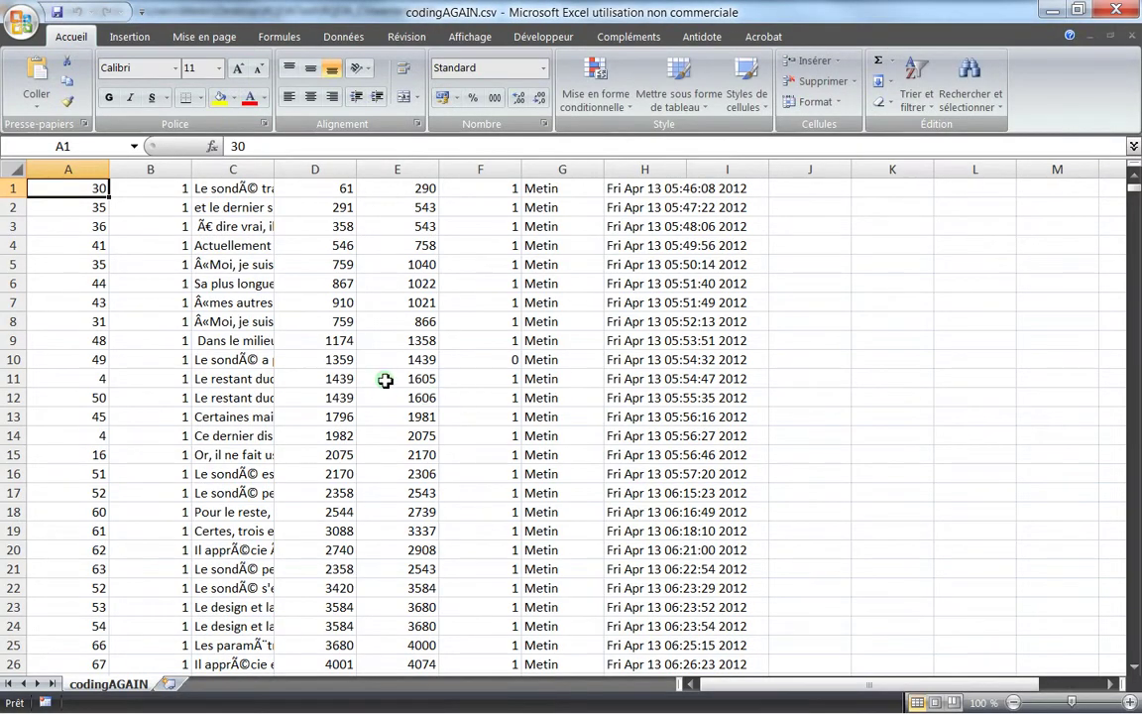
# Step: Examine the exported data down to its last row, select column G to count its entries, and return to the first row
pyautogui.scroll(-2, 385, 381)
pyautogui.click(291, 395)
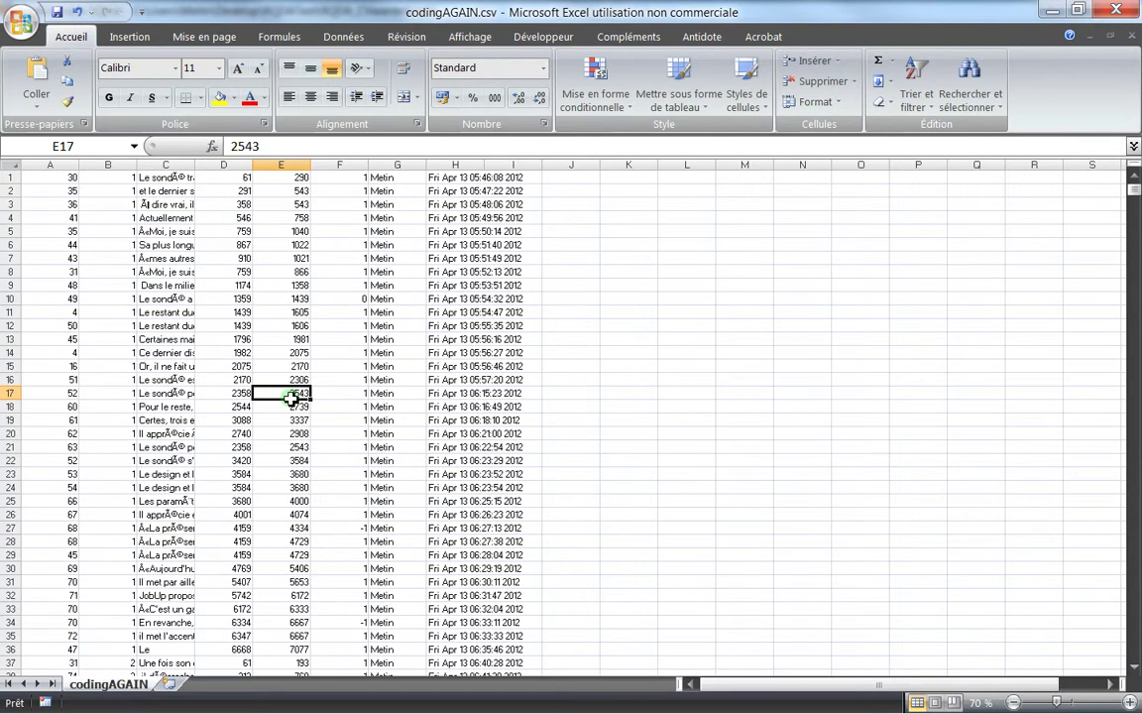
pyautogui.hotkey('ctrl', 'Down')
pyautogui.press('Down')
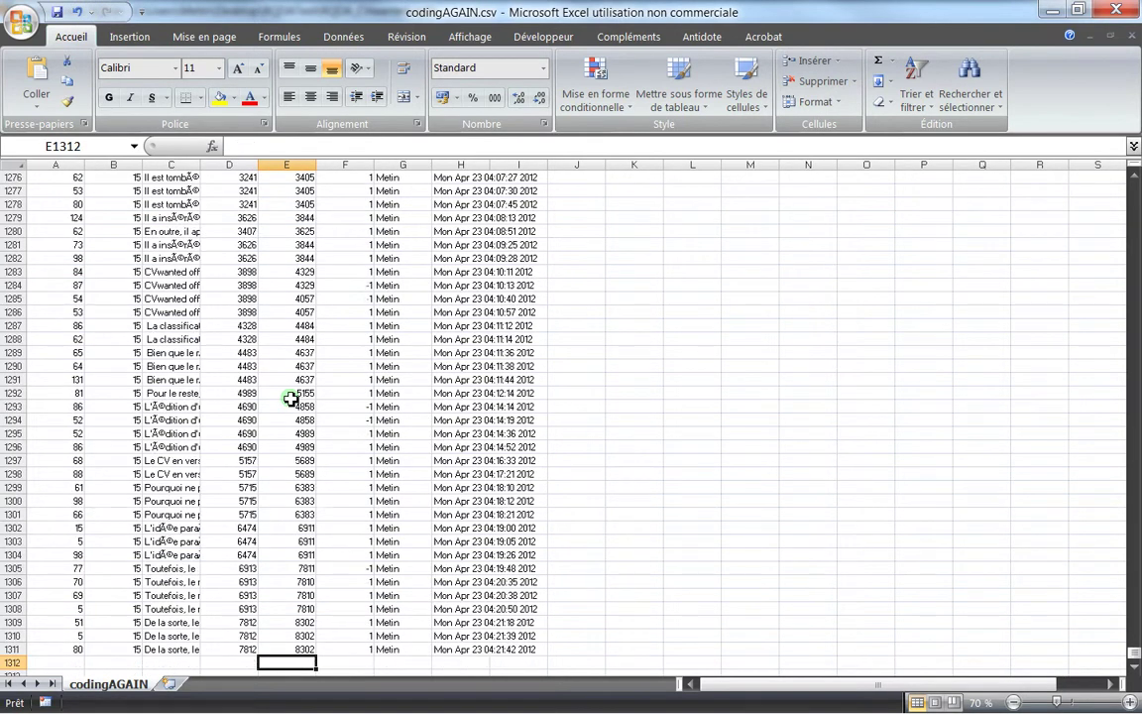
pyautogui.click(397, 164)
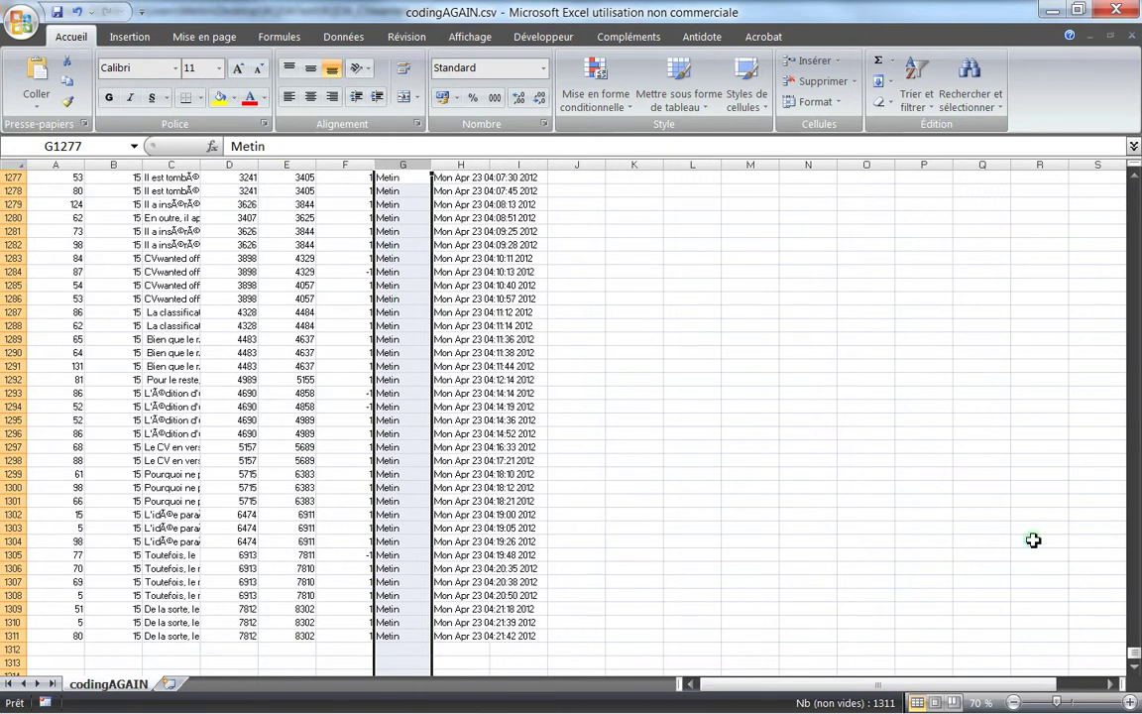
pyautogui.moveTo(1133, 657); pyautogui.dragTo(1119, 116)
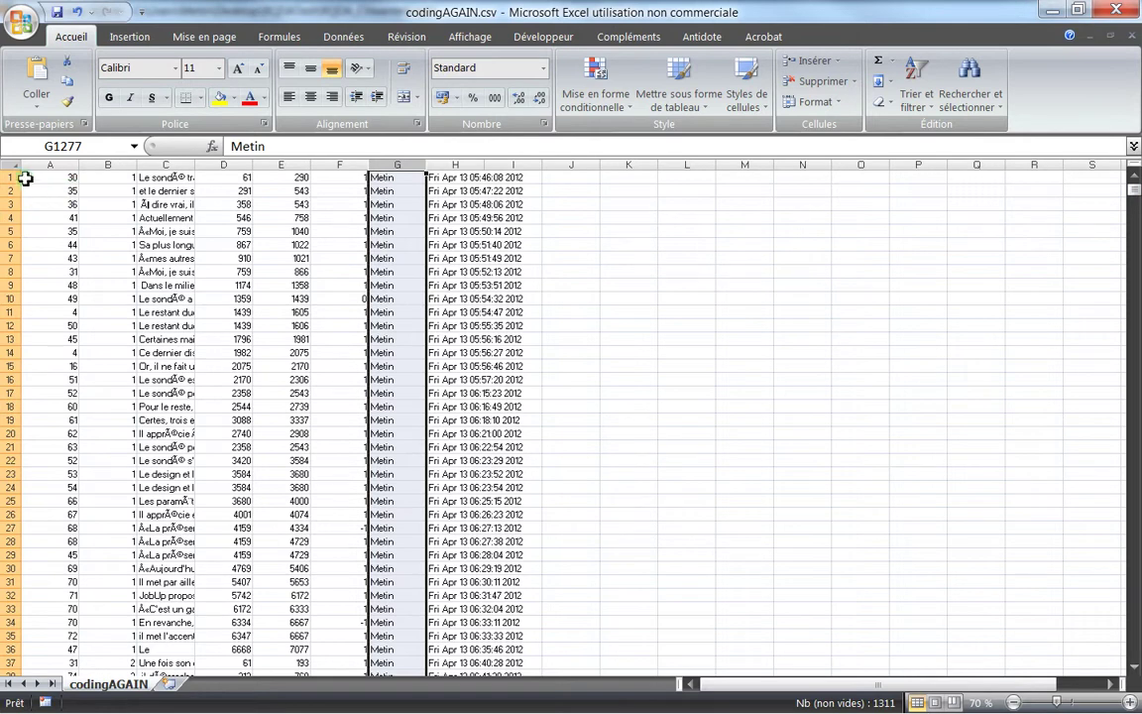
# Step: Insert an empty row above the first data row
pyautogui.rightClick(10, 177)
pyautogui.click(60, 250)
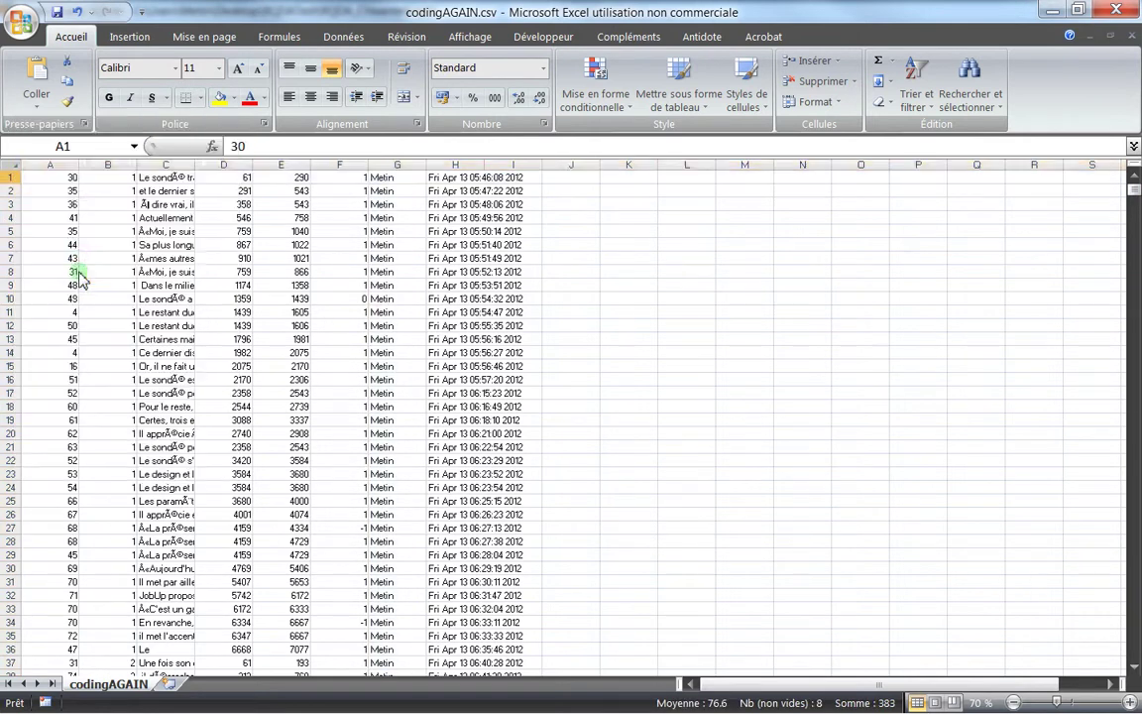
pyautogui.click(83, 177)
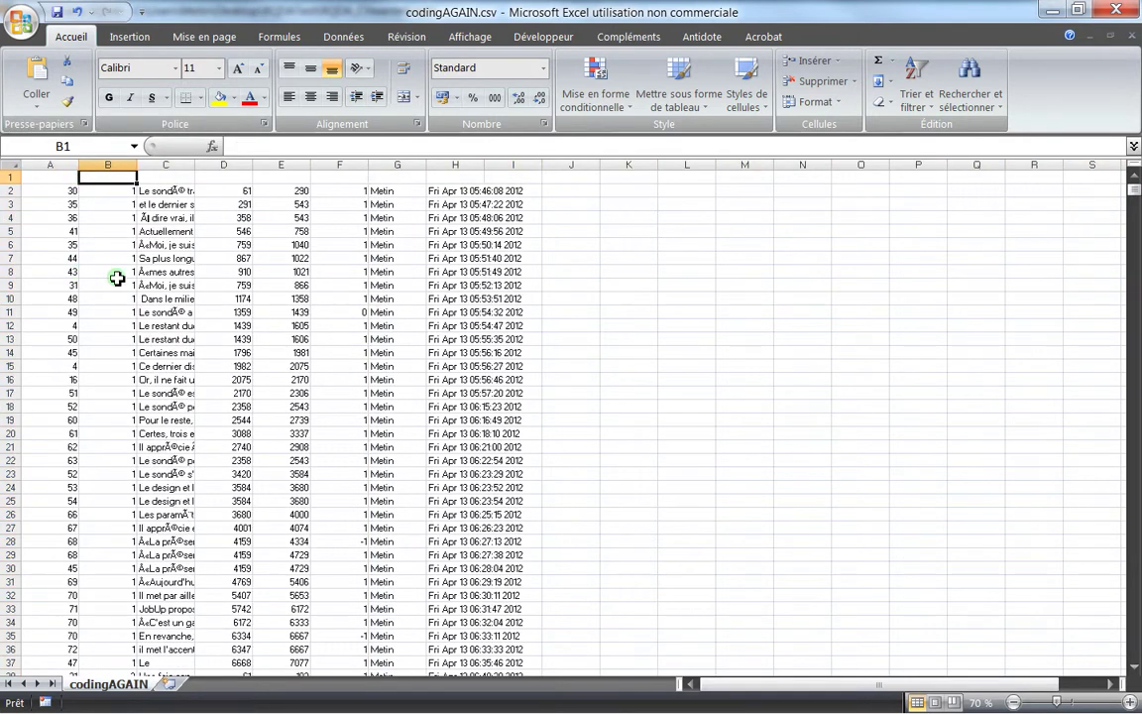
# Step: Apply filters to cells A1 to I1 in the empty first row
pyautogui.press('Left')
pyautogui.press('Right')
pyautogui.press('Right')
pyautogui.press('Right')
pyautogui.press('Right')
pyautogui.press('Right')
pyautogui.press('Right')
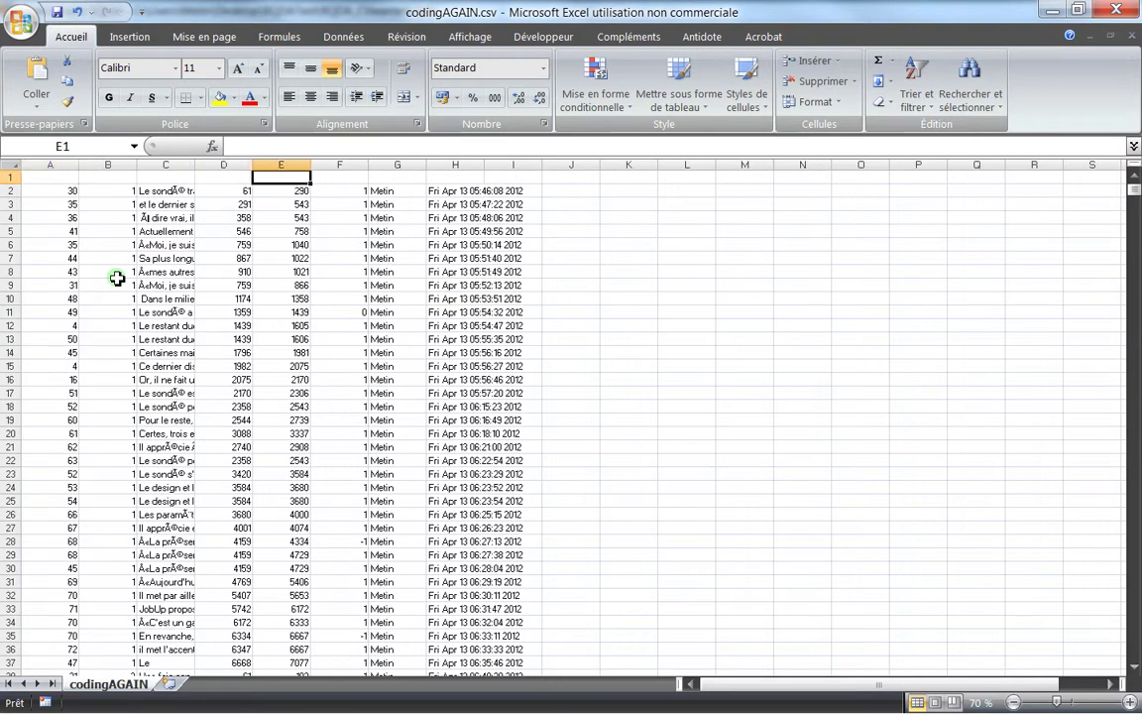
pyautogui.press('Right')
pyautogui.hotkey('shift', 'Home')
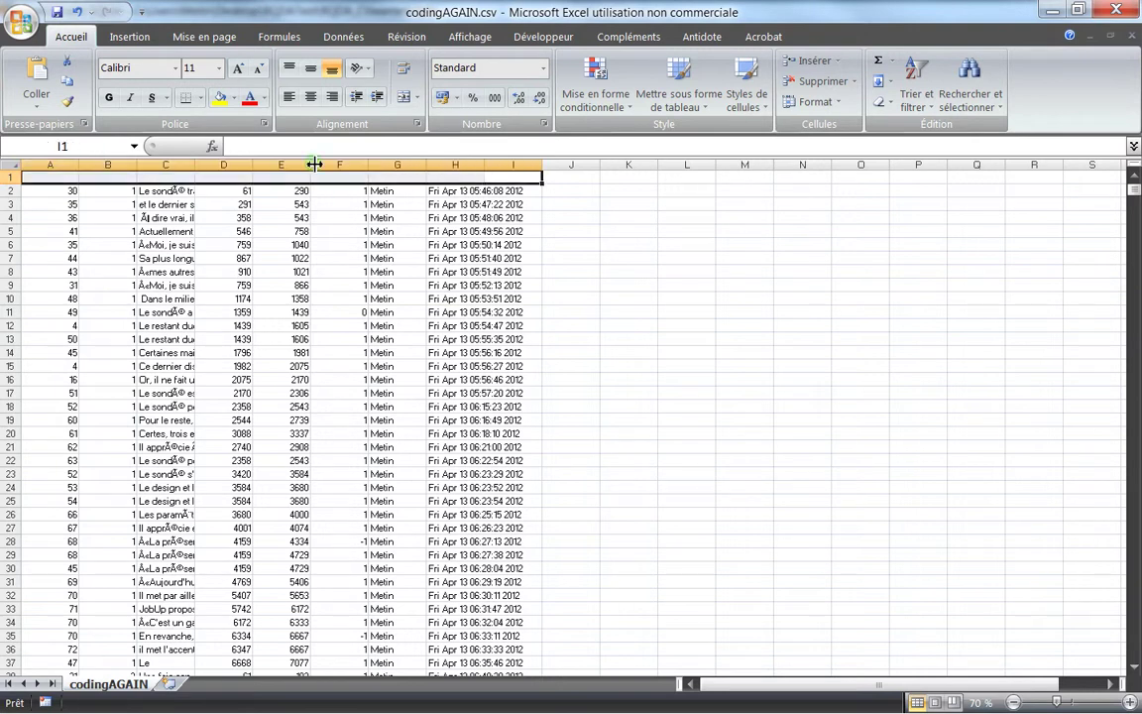
pyautogui.click(343, 36)
pyautogui.click(585, 84)
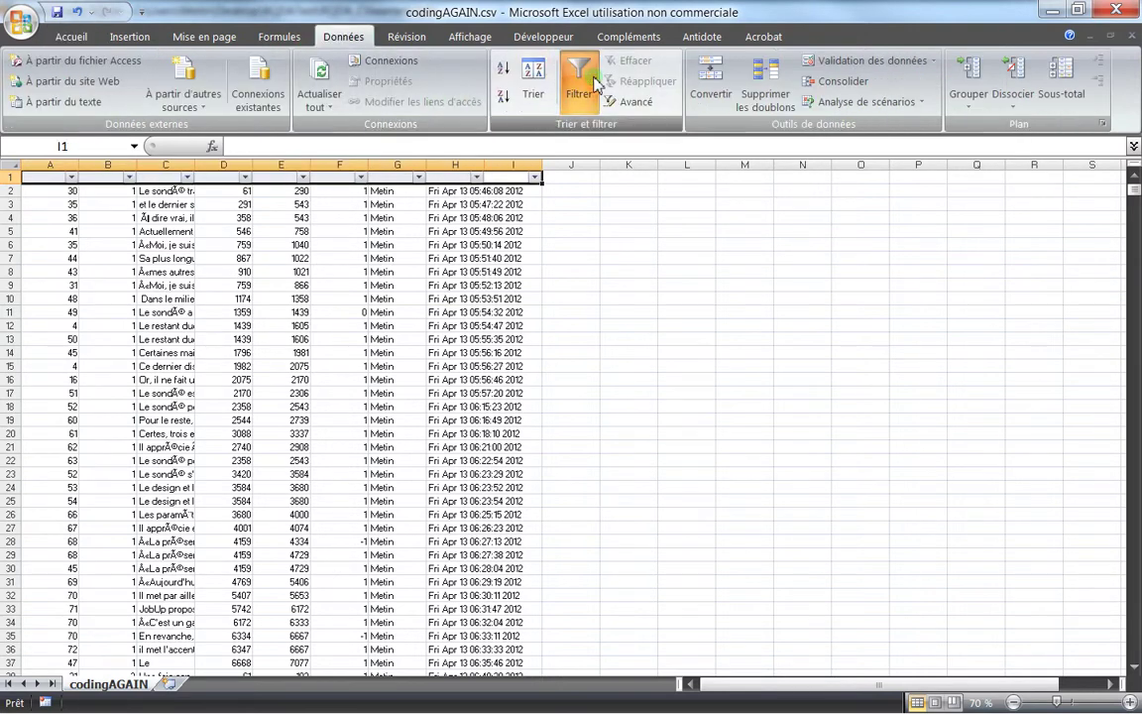
# Step: View the values offered by the column B filter without applying any selection
pyautogui.click(455, 287)
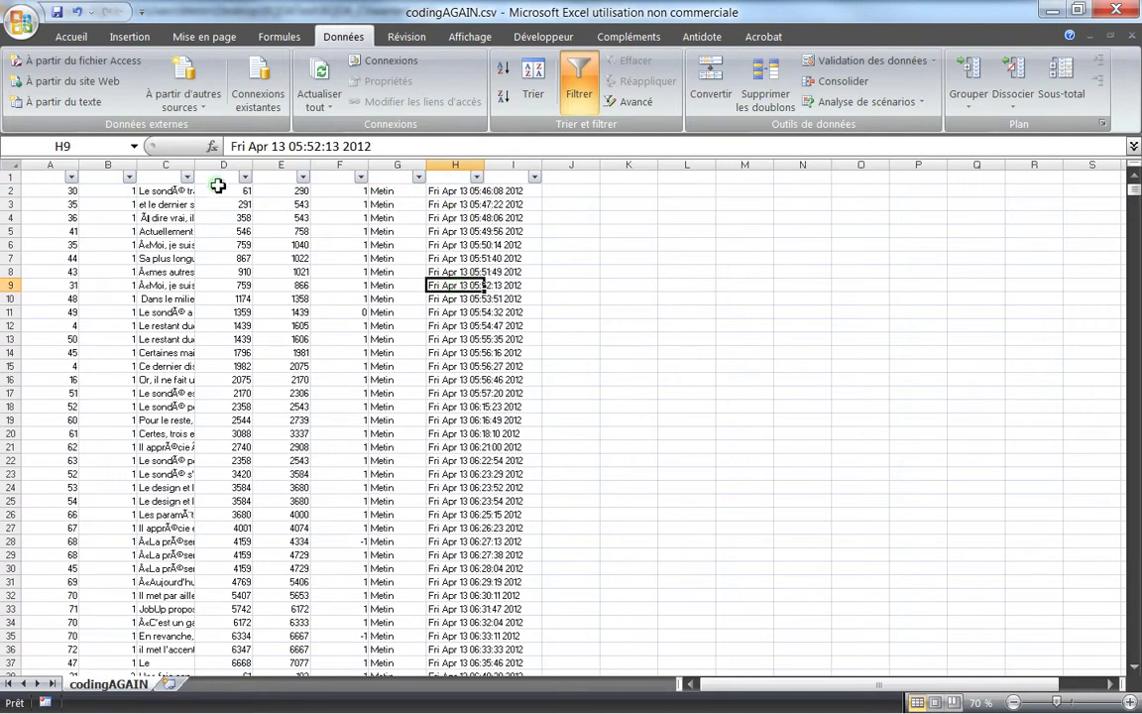
pyautogui.click(131, 177)
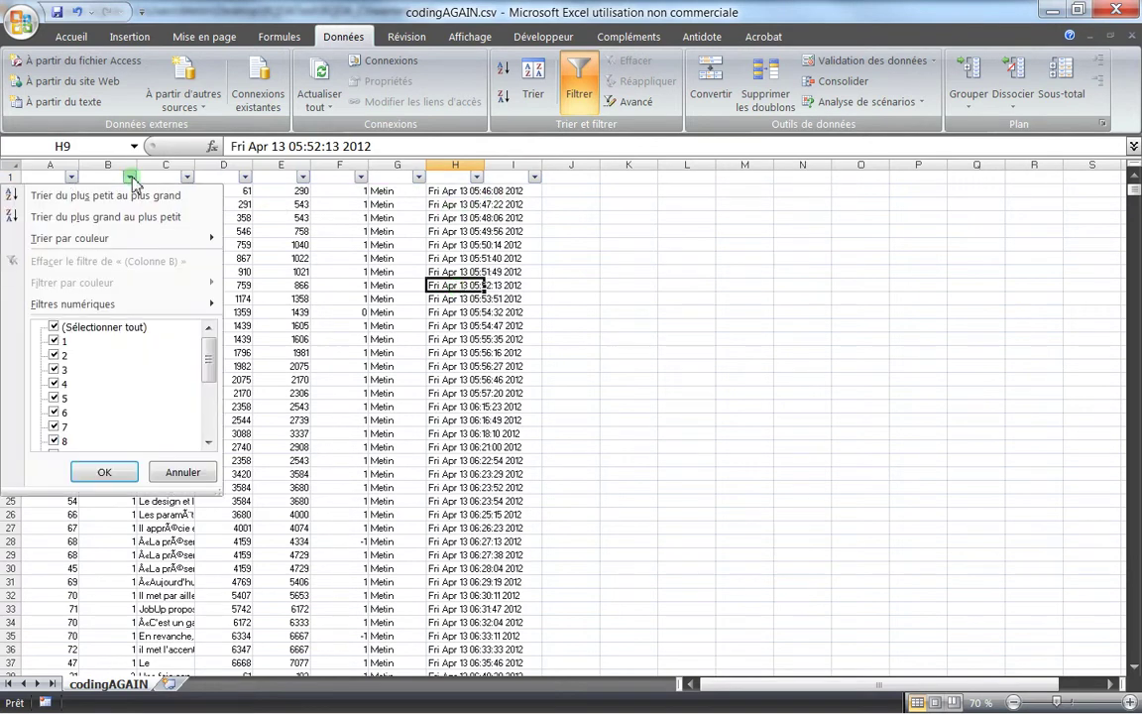
pyautogui.click(182, 472)
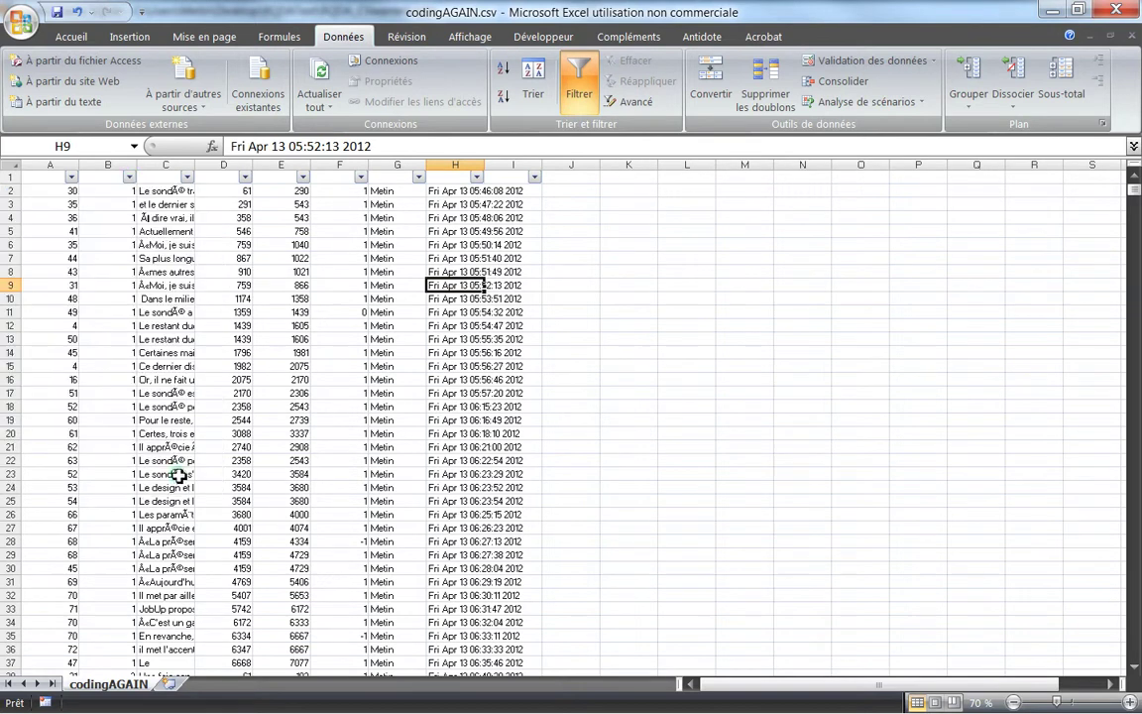
# Step: Filter column F to show only rows with the value 1, excluding -1 and 0, and review the remaining records
pyautogui.click(372, 314)
pyautogui.click(360, 178)
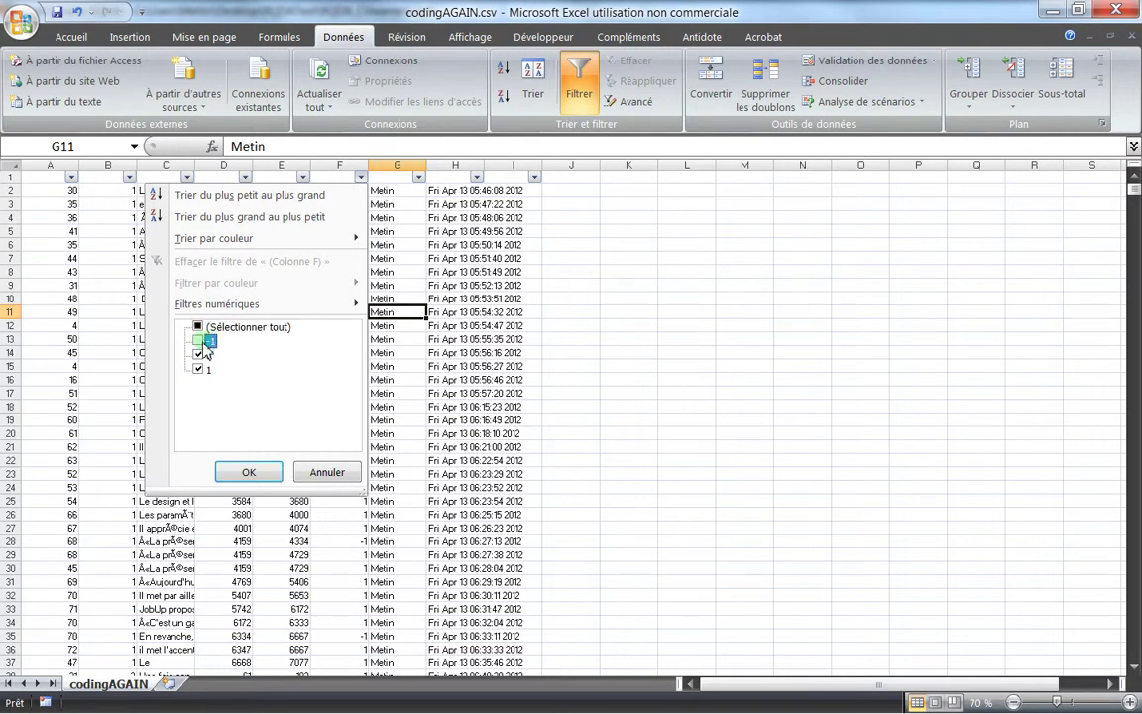
pyautogui.click(203, 355)
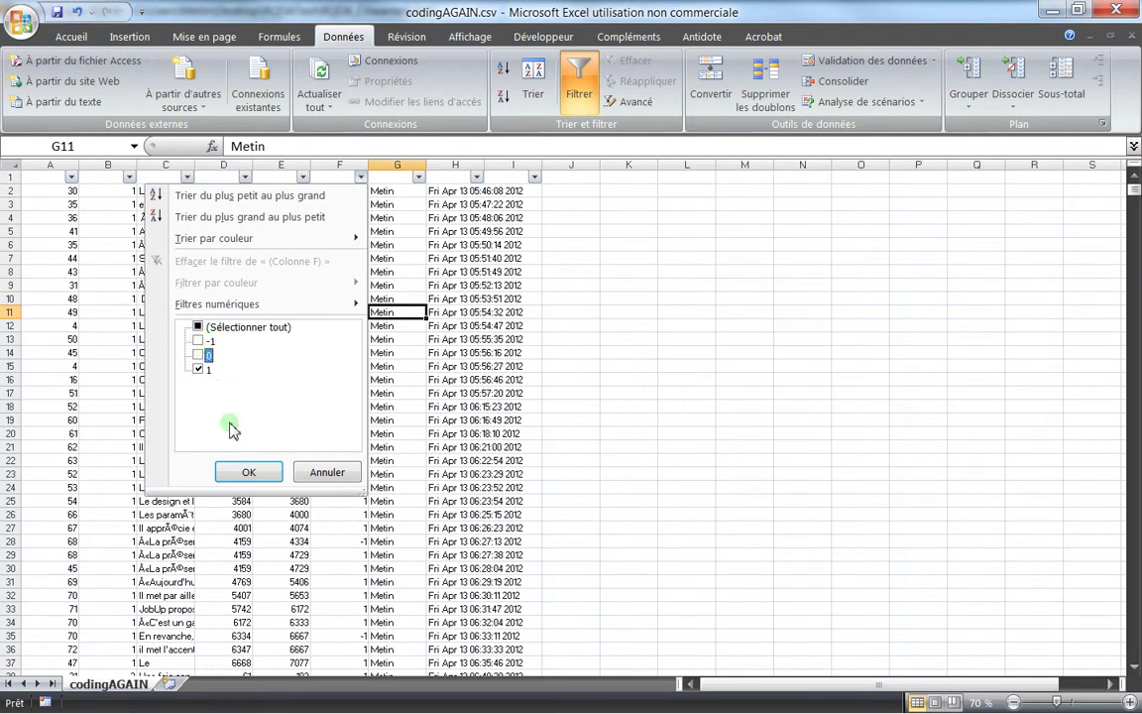
pyautogui.click(226, 481)
pyautogui.scroll(-20, 418, 460)
pyautogui.scroll(-20, 421, 460)
pyautogui.scroll(-20, 420, 460)
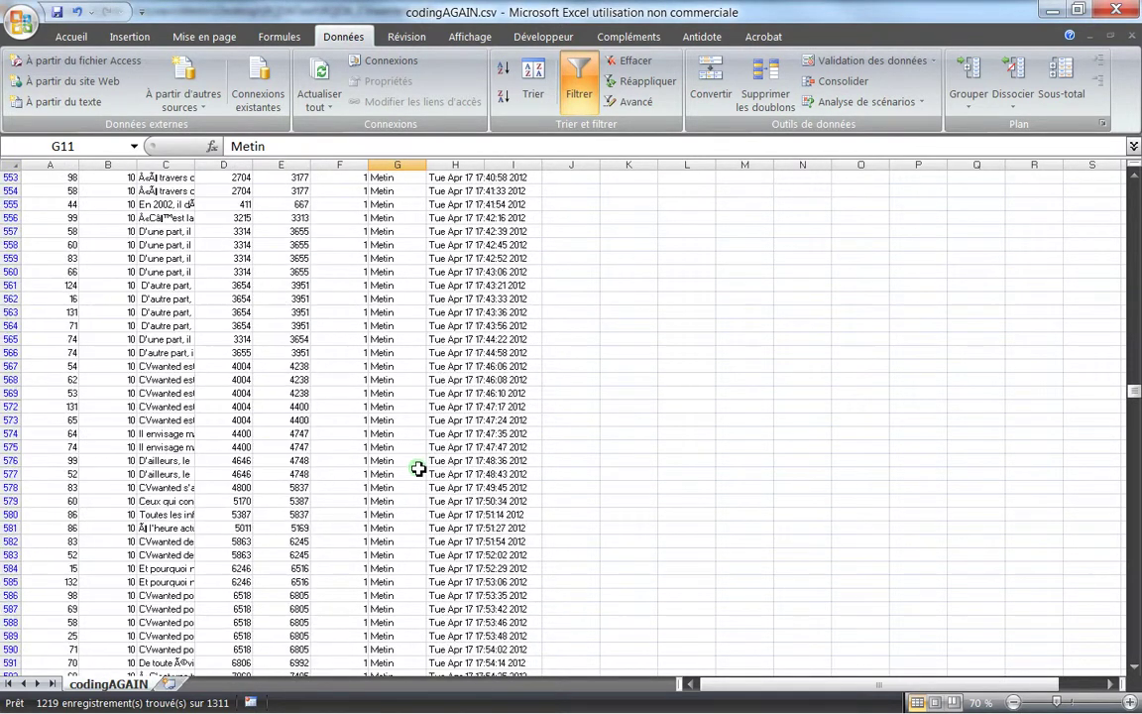
# Step: Close codingAGAIN.csv without saving the changes and switch to SQLite Manager
pyautogui.click(1116, 9)
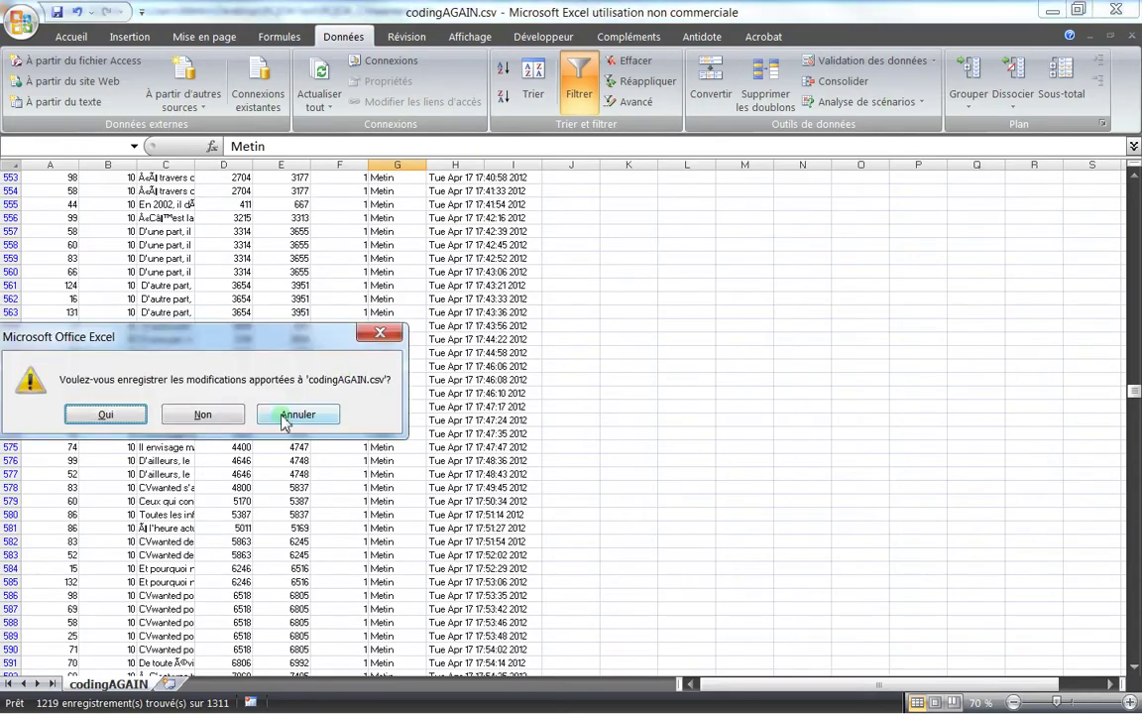
pyautogui.click(230, 414)
pyautogui.click(254, 9)
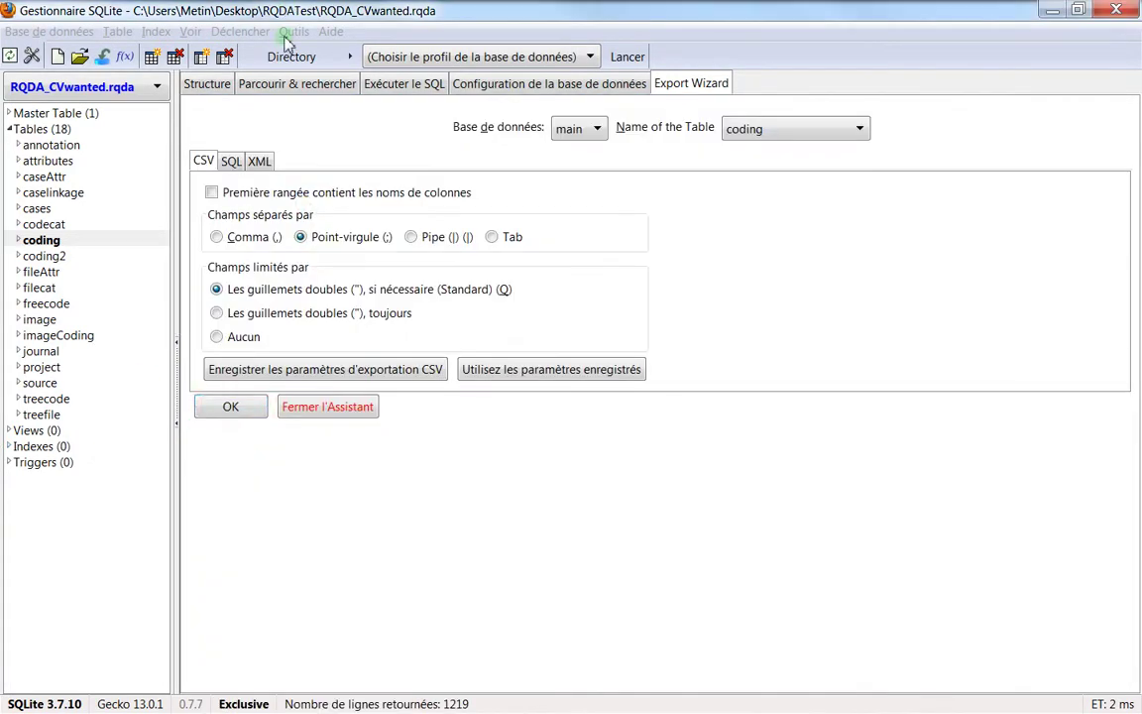
# Step: Run the existing query for coding records with status 1, sorted by ascending seltext length, and view its results from the first row
pyautogui.click(297, 87)
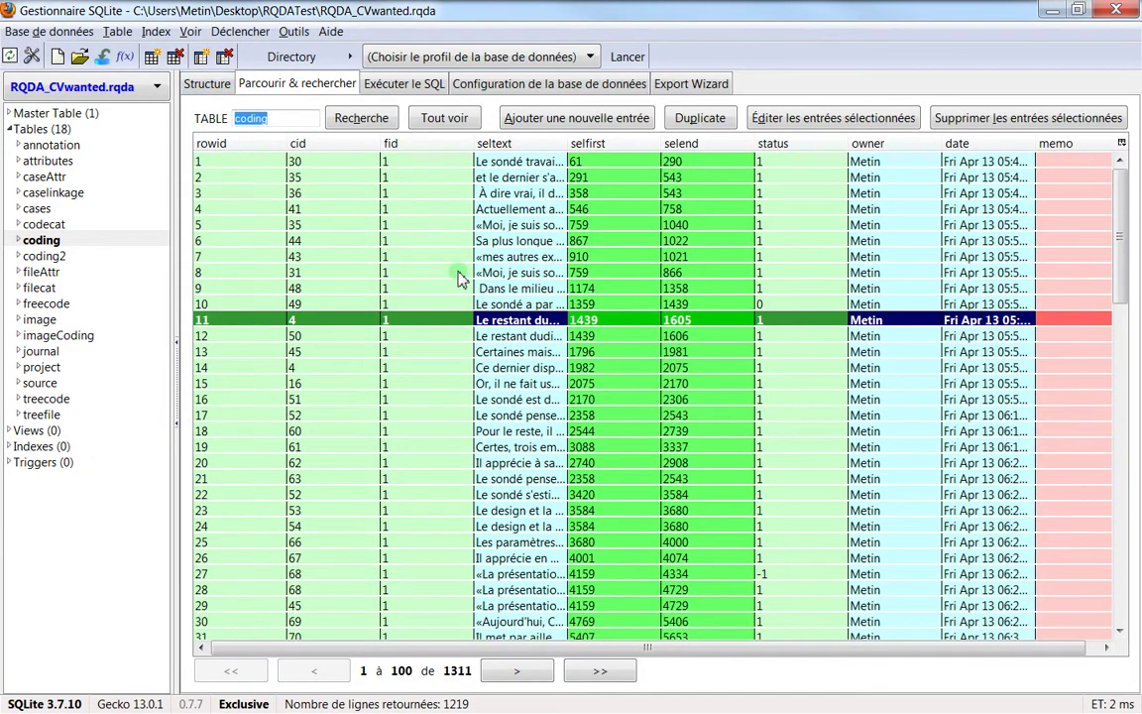
pyautogui.click(365, 81)
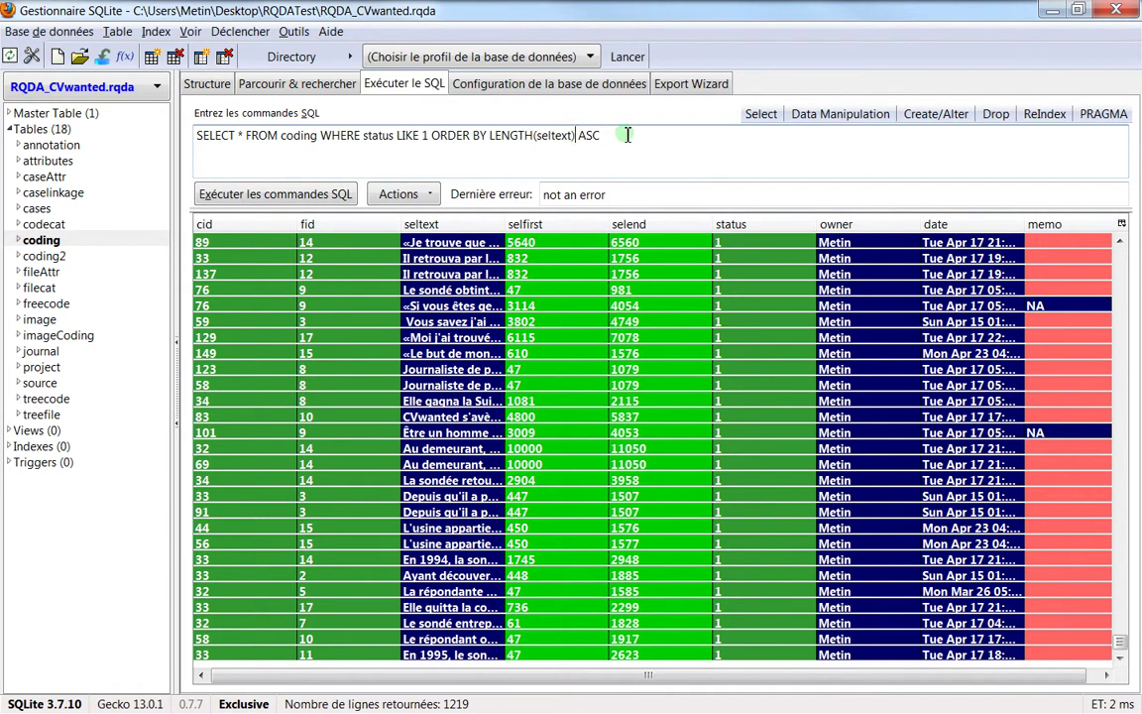
pyautogui.click(254, 195)
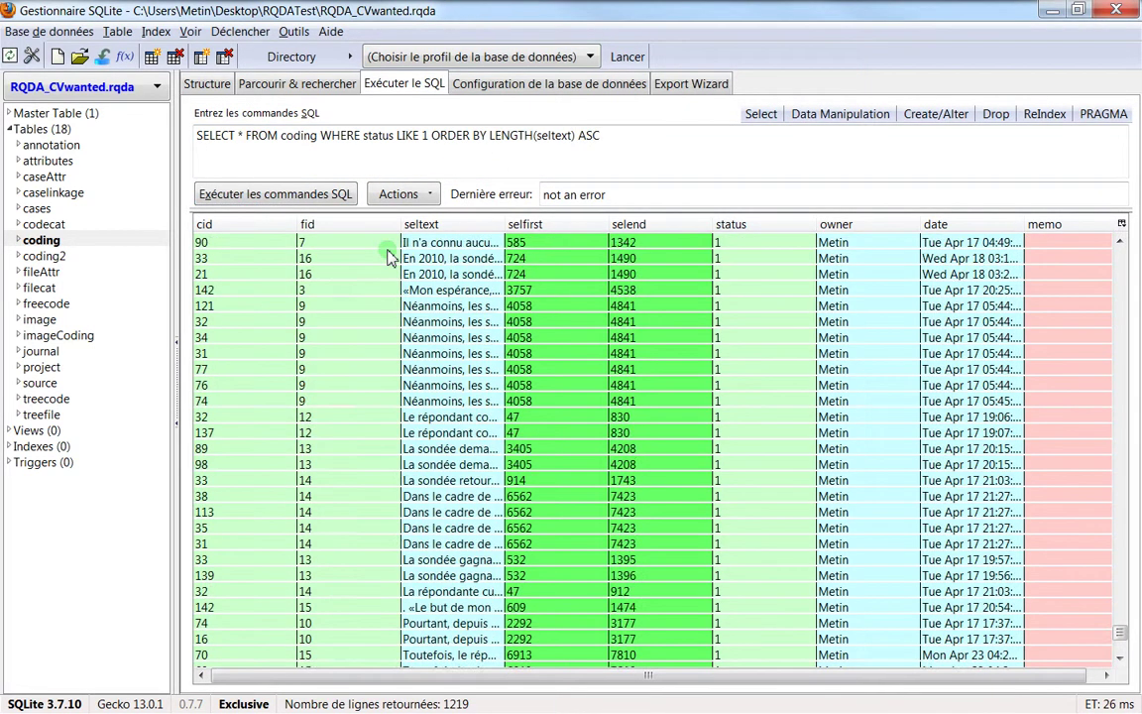
pyautogui.moveTo(1121, 627); pyautogui.dragTo(1121, 248)
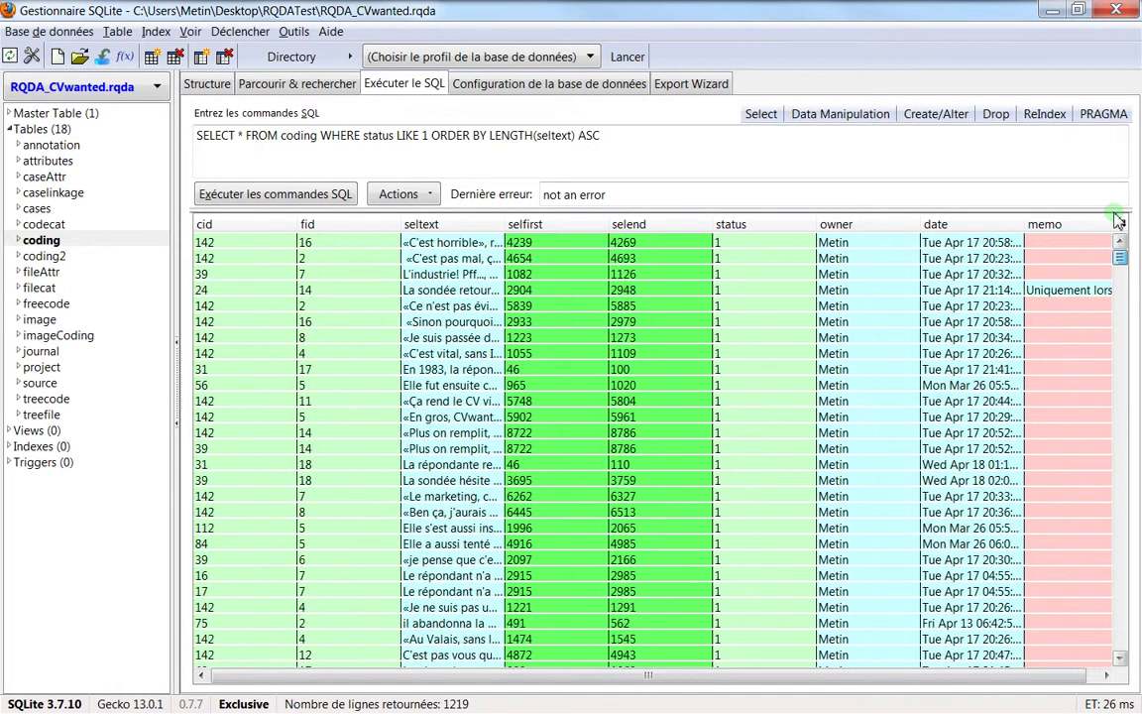
pyautogui.click(307, 245)
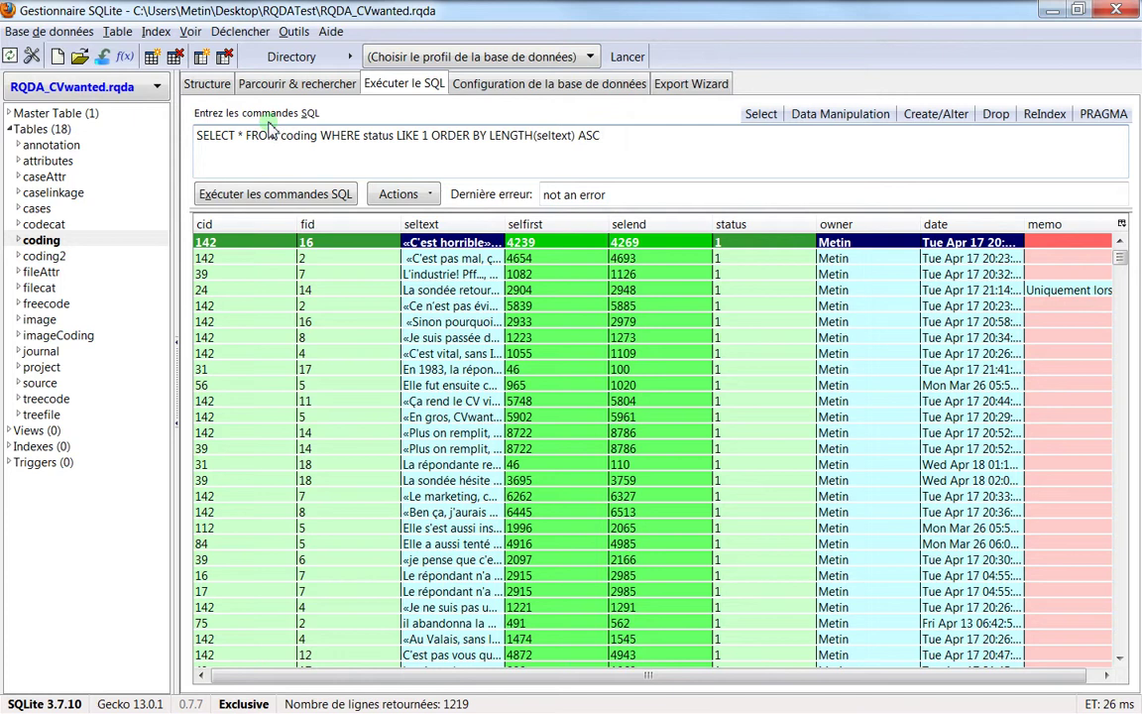
pyautogui.click(229, 196)
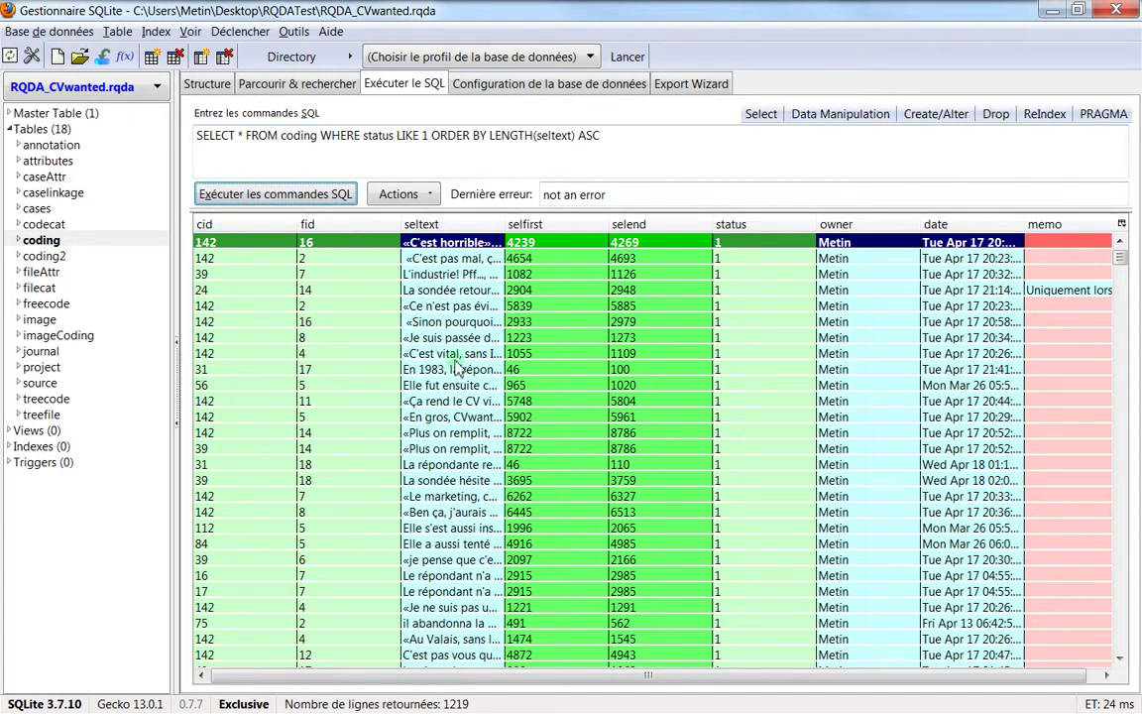
# Step: Change the query's sort order from ASC to DESC and run it
pyautogui.doubleClick(588, 135)
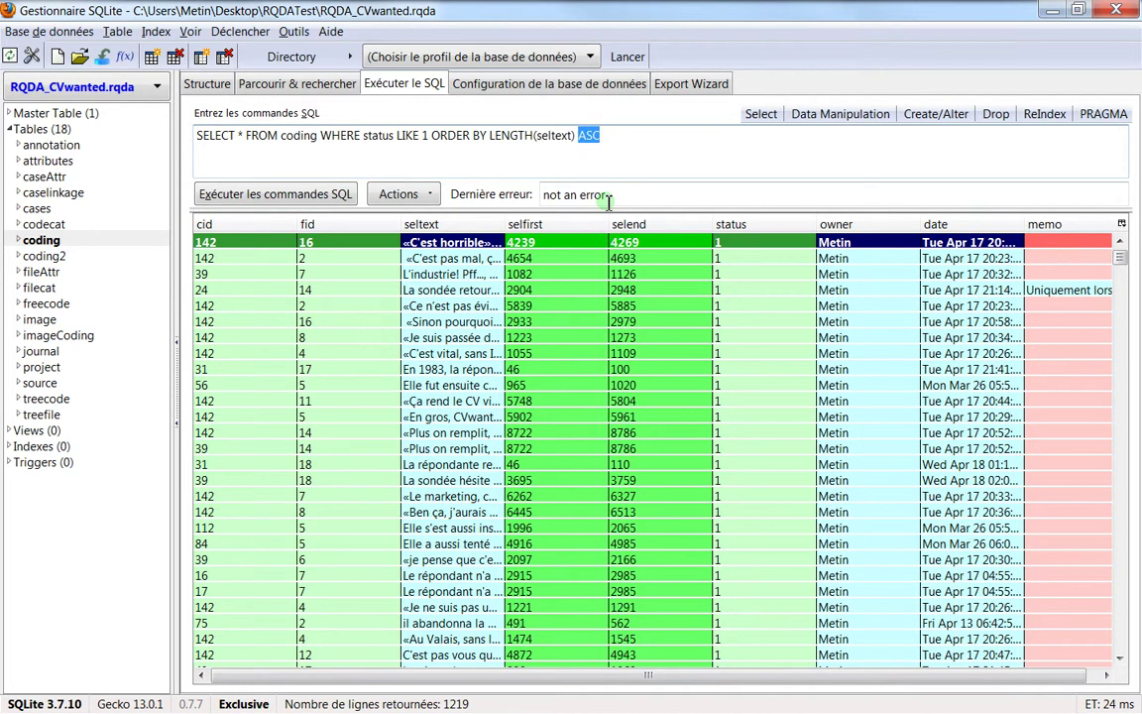
pyautogui.click(251, 195)
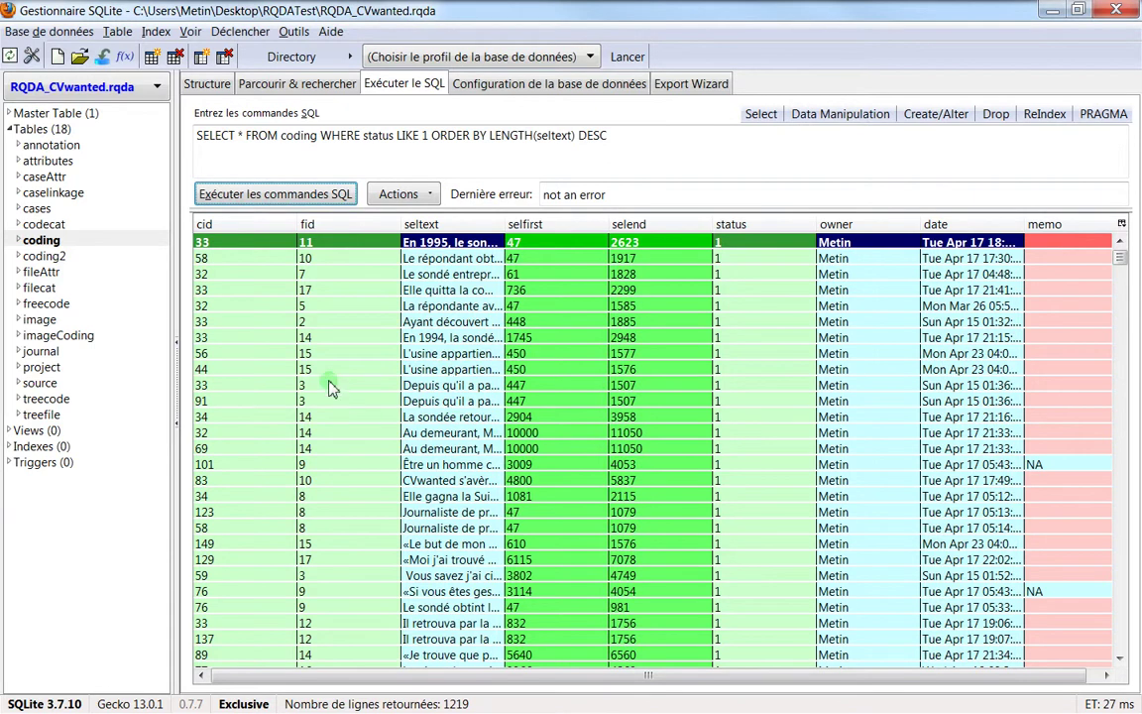
pyautogui.click(325, 259)
# Step: Select all the query's result rows and copy them as Excel-compatible CSV
pyautogui.click(327, 244)
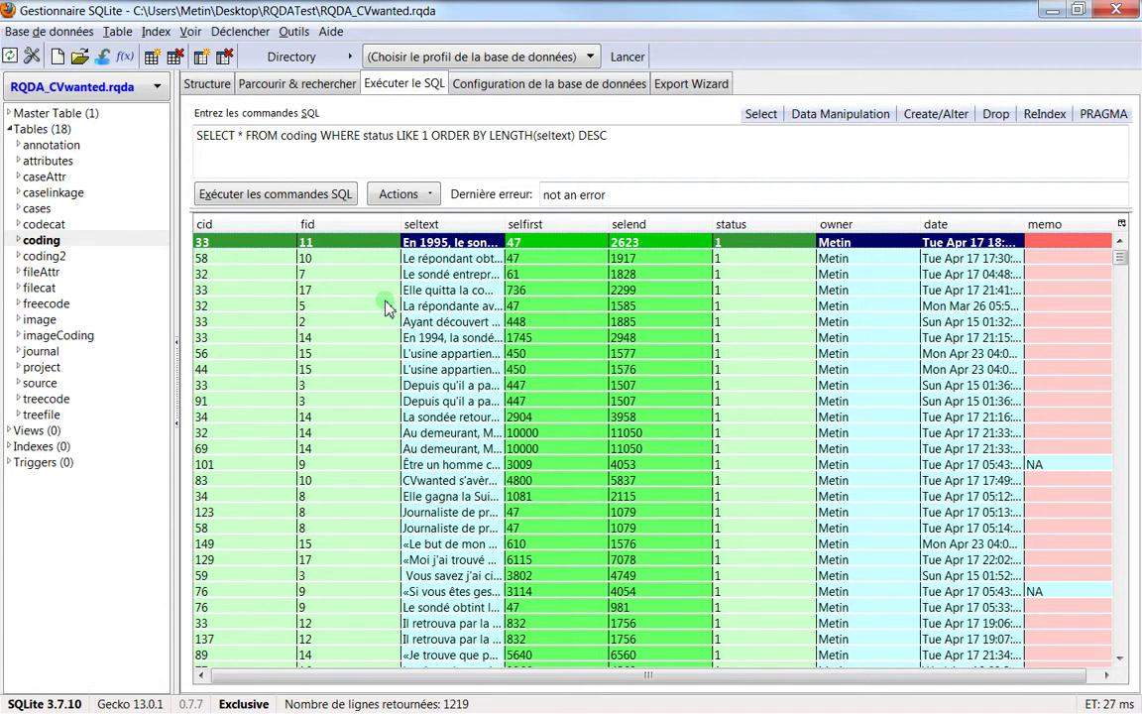
pyautogui.hotkey('shift', 'End')
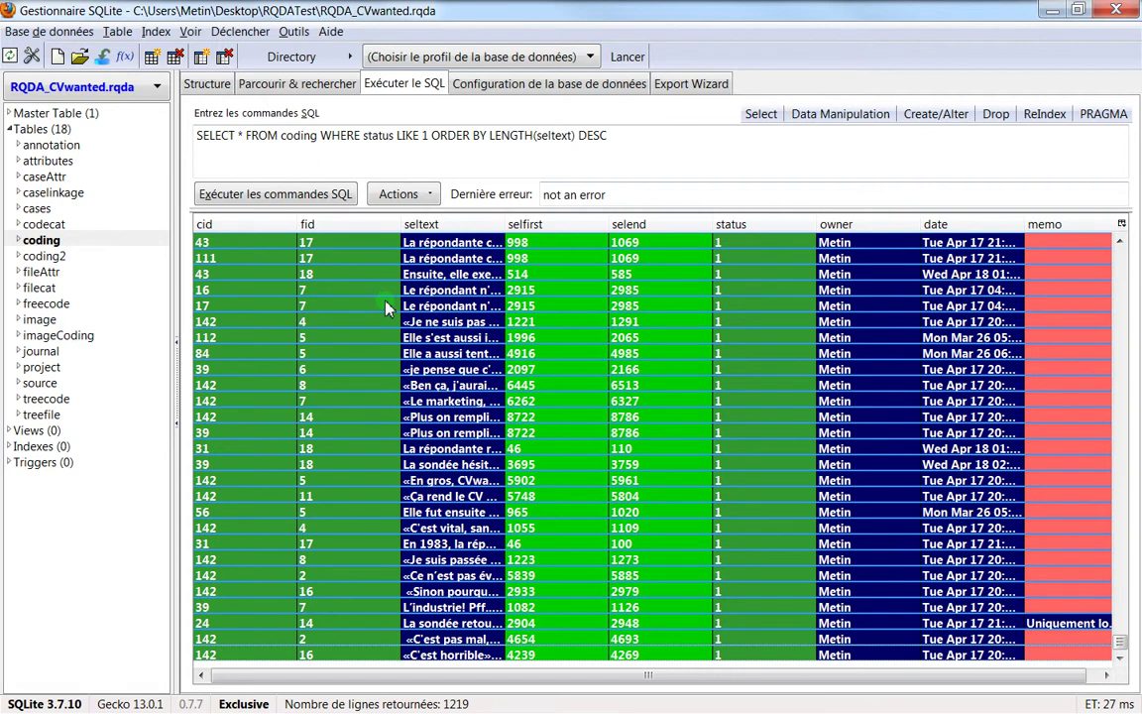
pyautogui.rightClick(337, 375)
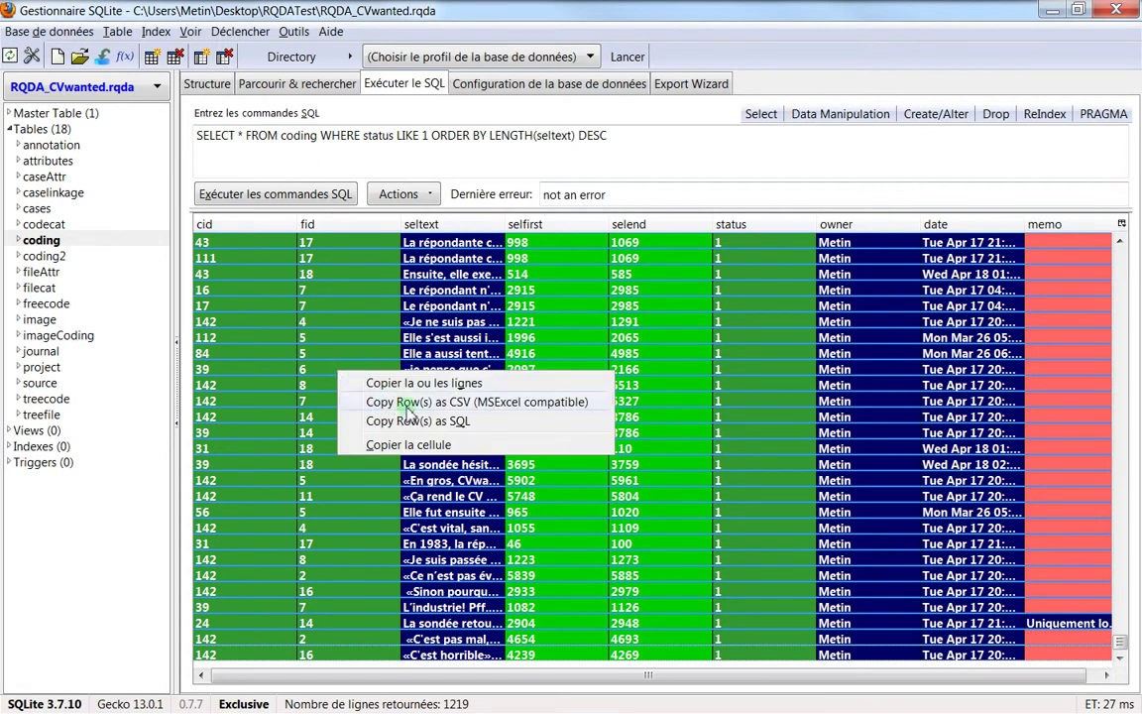
pyautogui.click(519, 405)
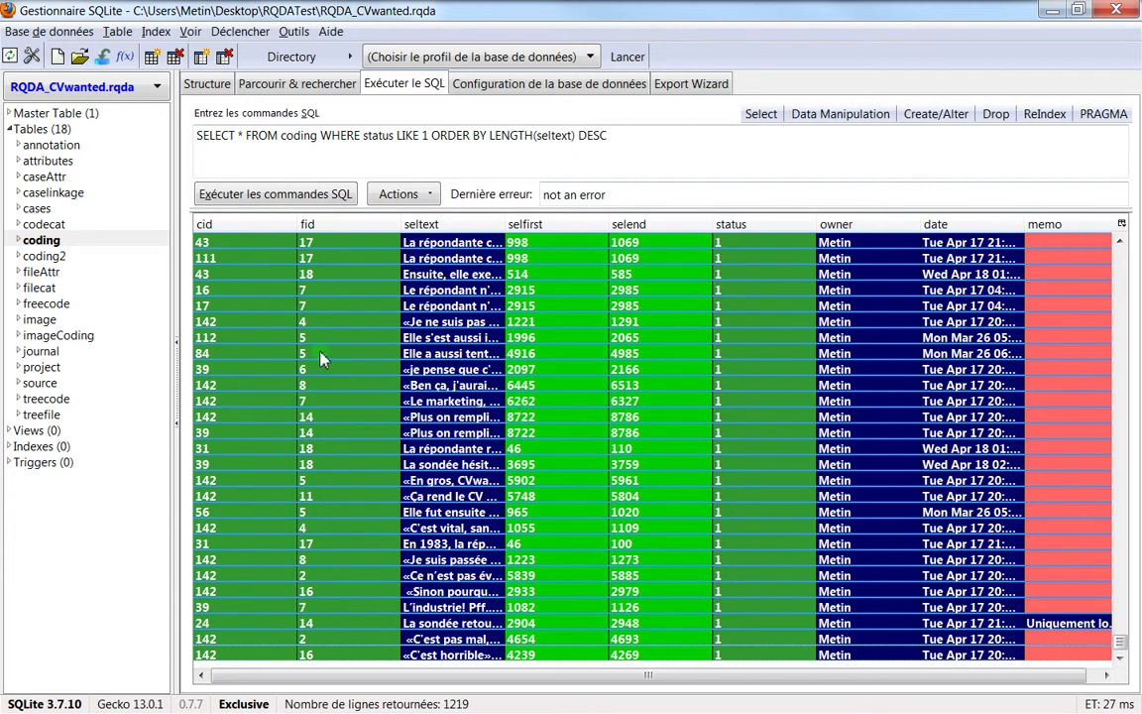
# Step: Switch to the empty Excel workbook and paste the copied rows into Feuil1 starting at A1, accepting the size mismatch
pyautogui.hotkey('alt', 'Tab')
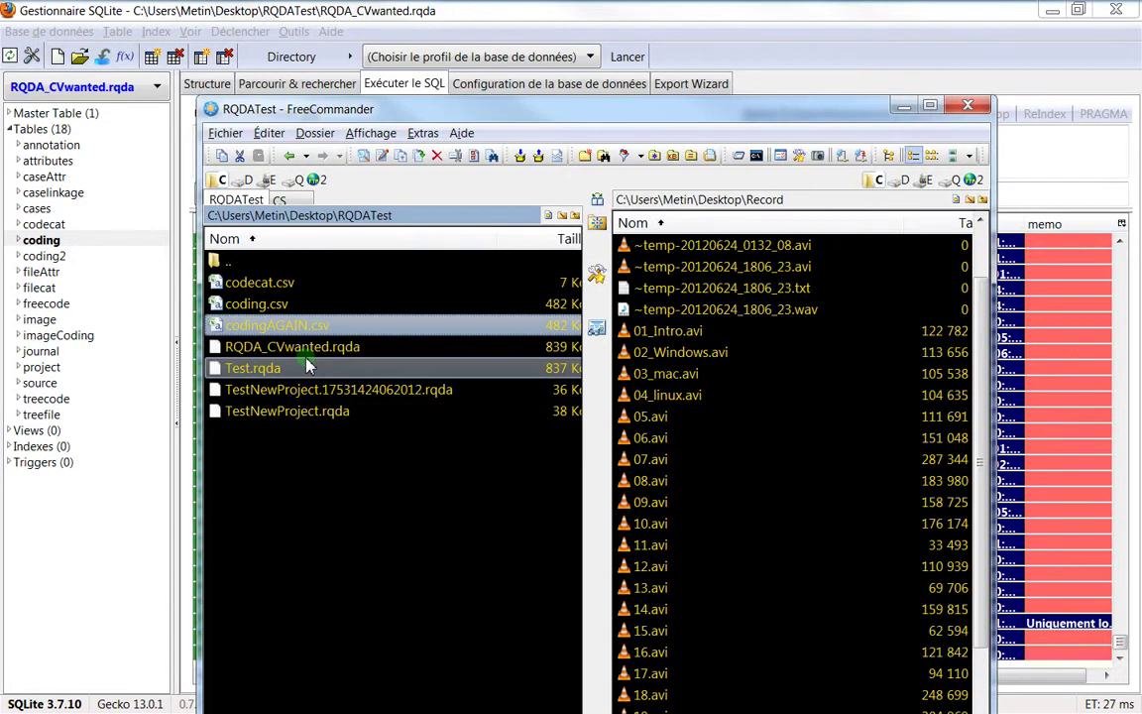
pyautogui.click(316, 10)
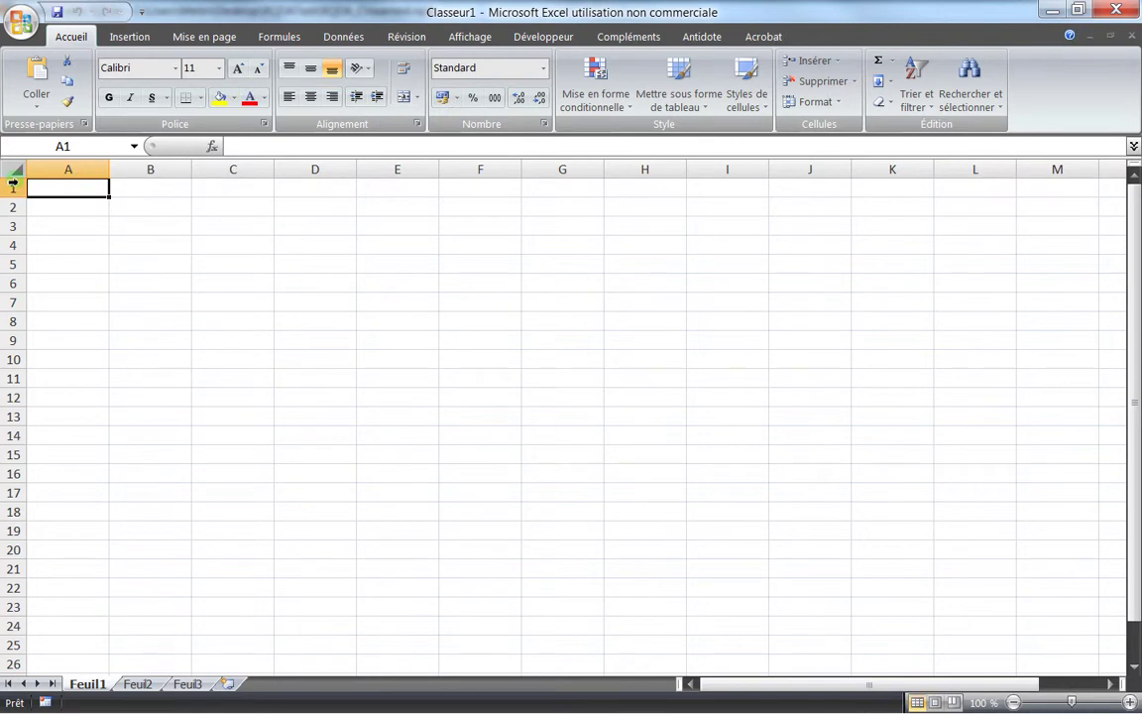
pyautogui.click(18, 169)
pyautogui.hotkey('ctrl', 'v')
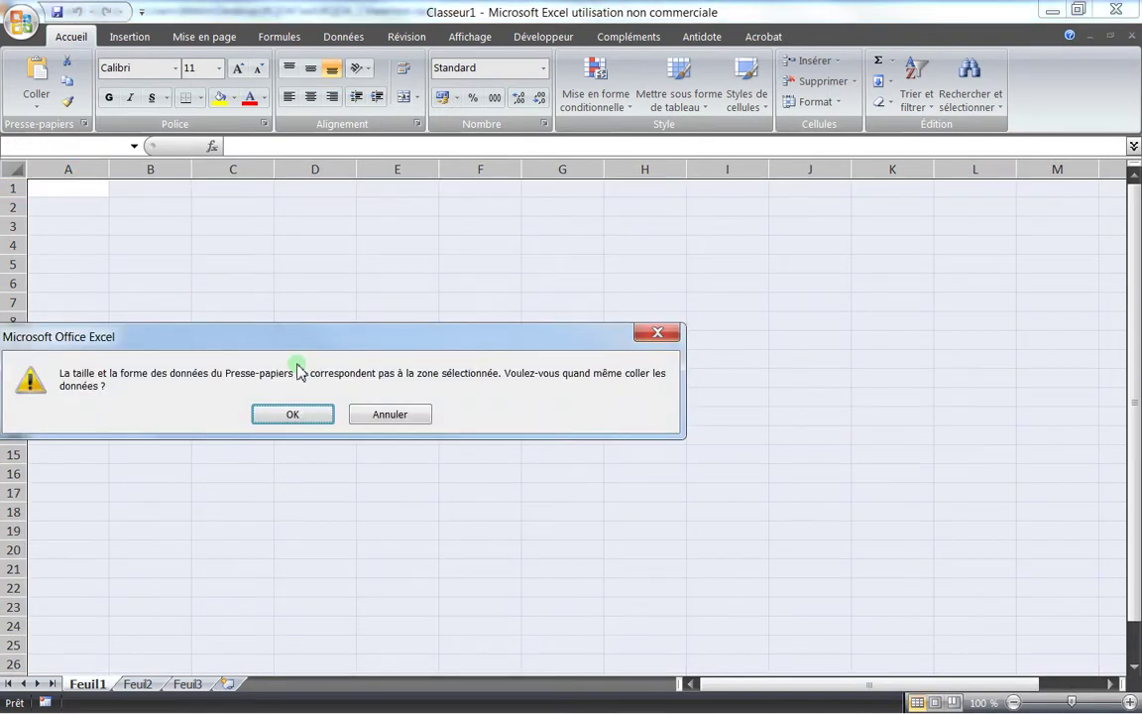
pyautogui.click(294, 416)
pyautogui.click(407, 343)
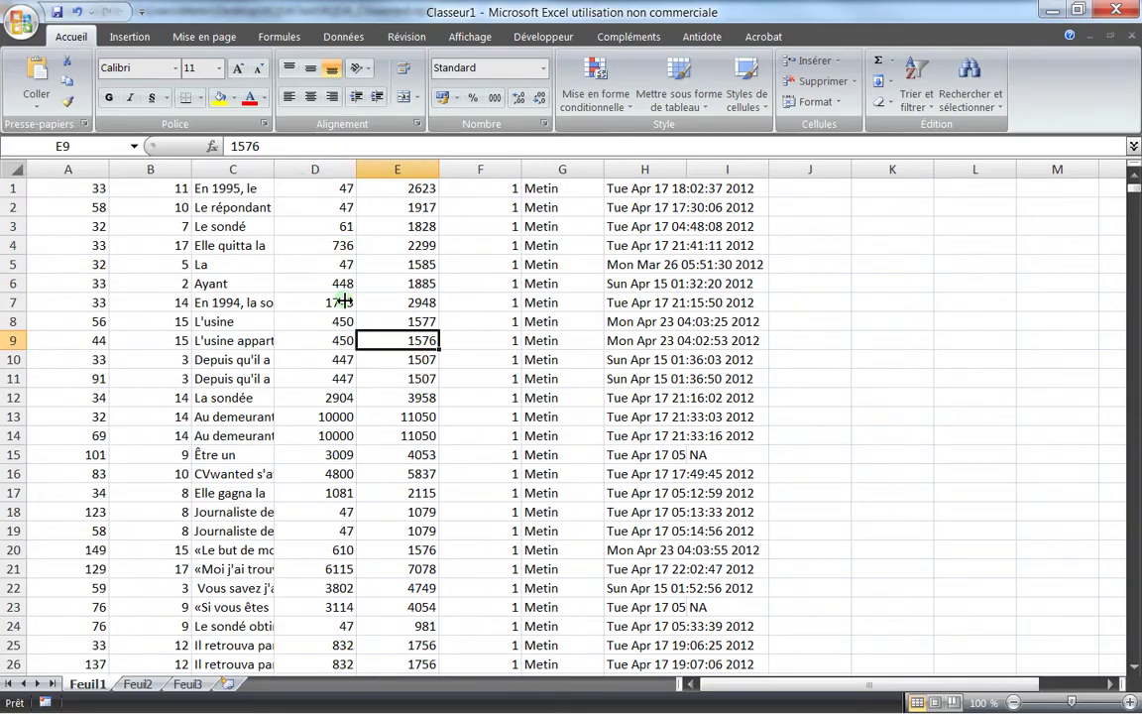
# Step: Widen column C to fit its text and examine the pasted records, including the values in columns D to I
pyautogui.scroll(-20, 413, 317)
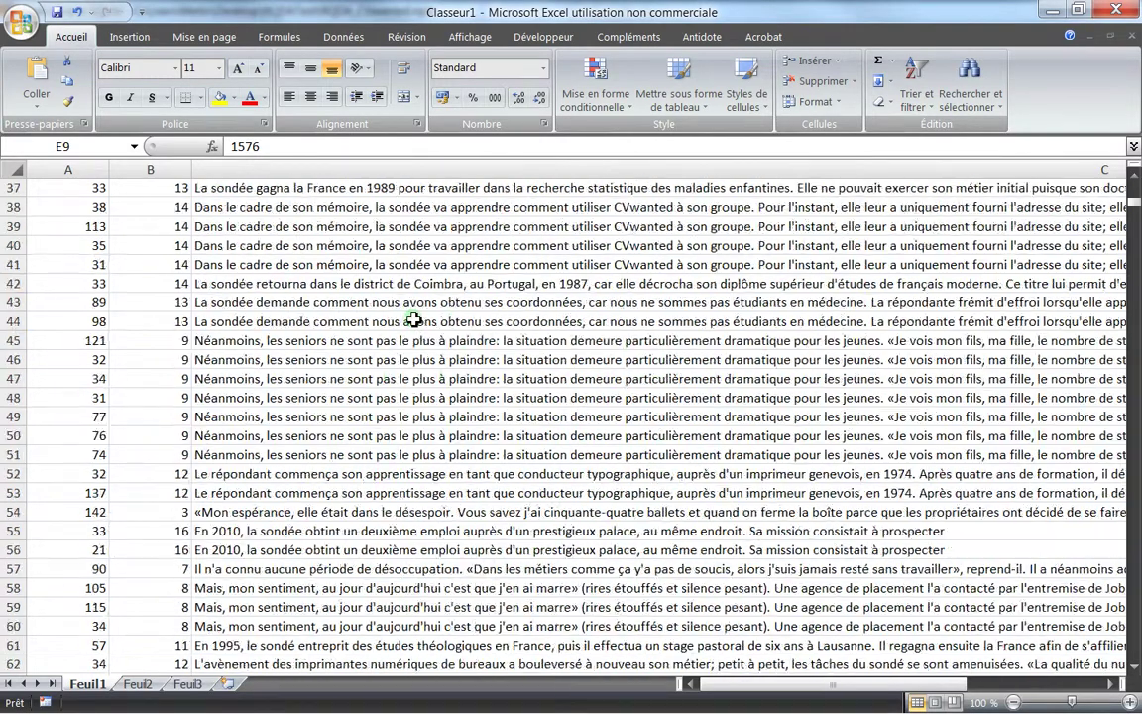
pyautogui.scroll(-6, 414, 319)
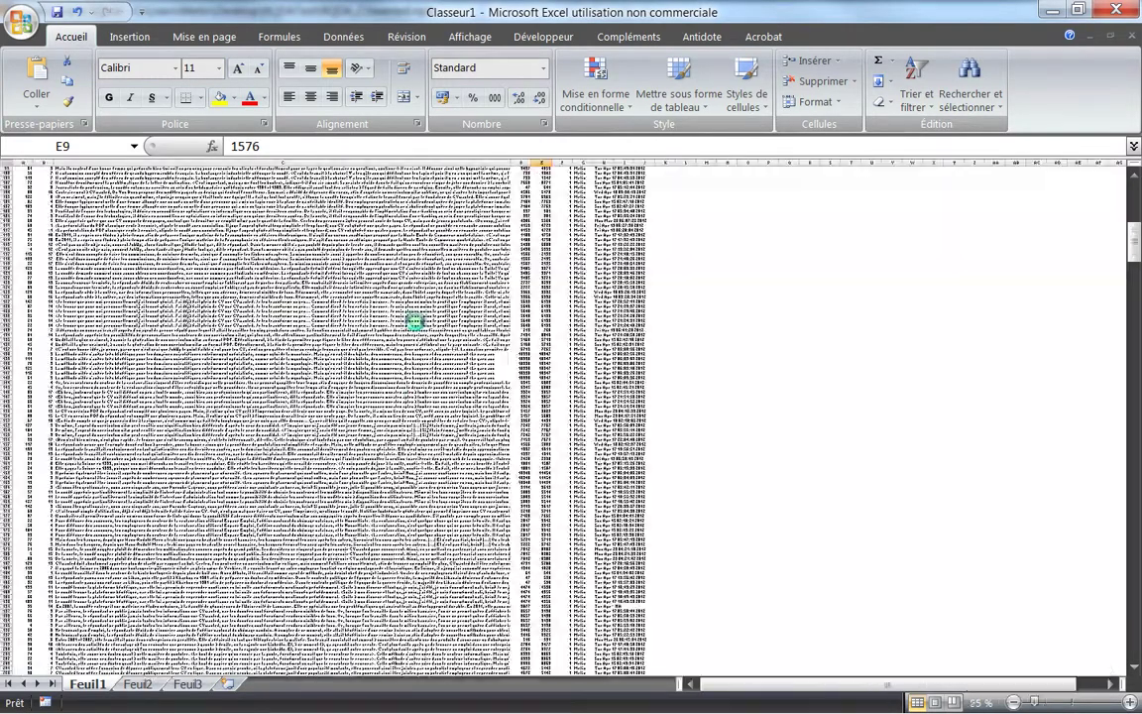
pyautogui.scroll(-10, 413, 319)
pyautogui.click(332, 373)
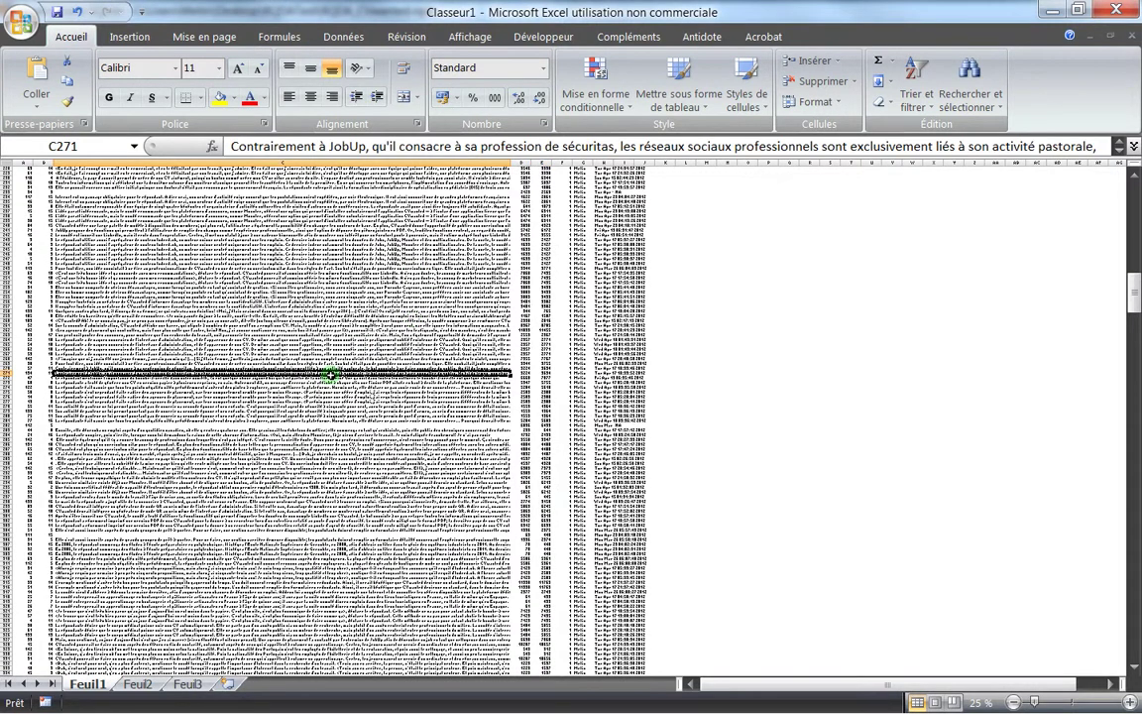
pyautogui.hotkey('ctrl', 'Up')
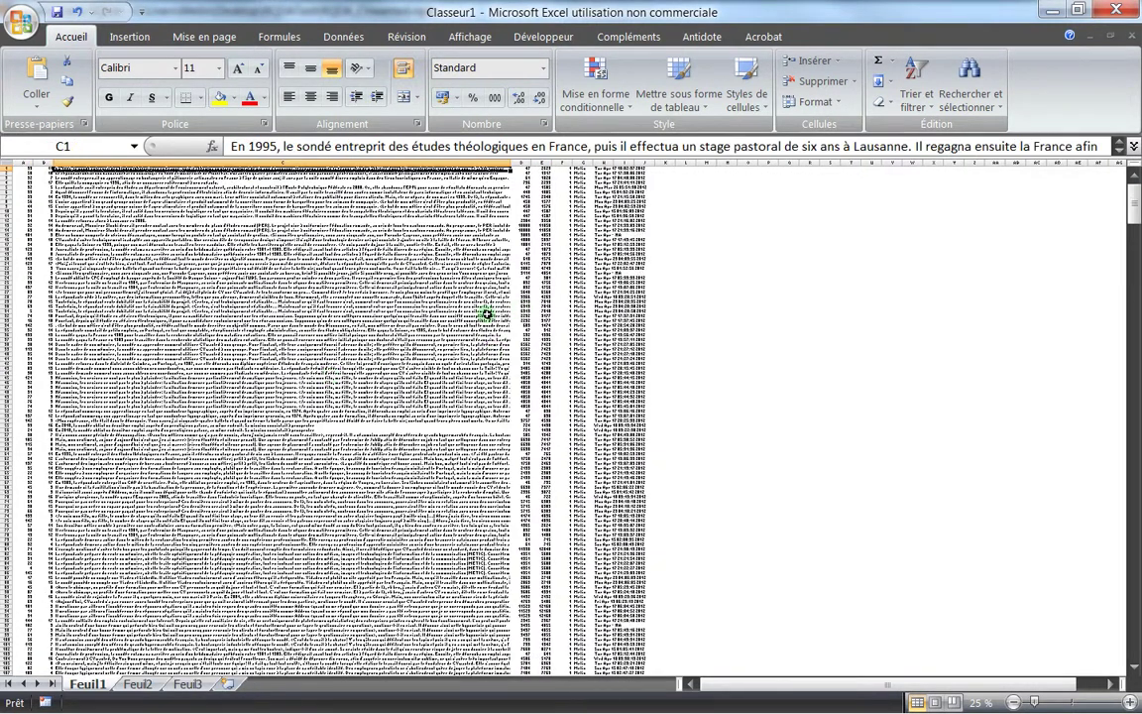
pyautogui.scroll(4, 258, 257)
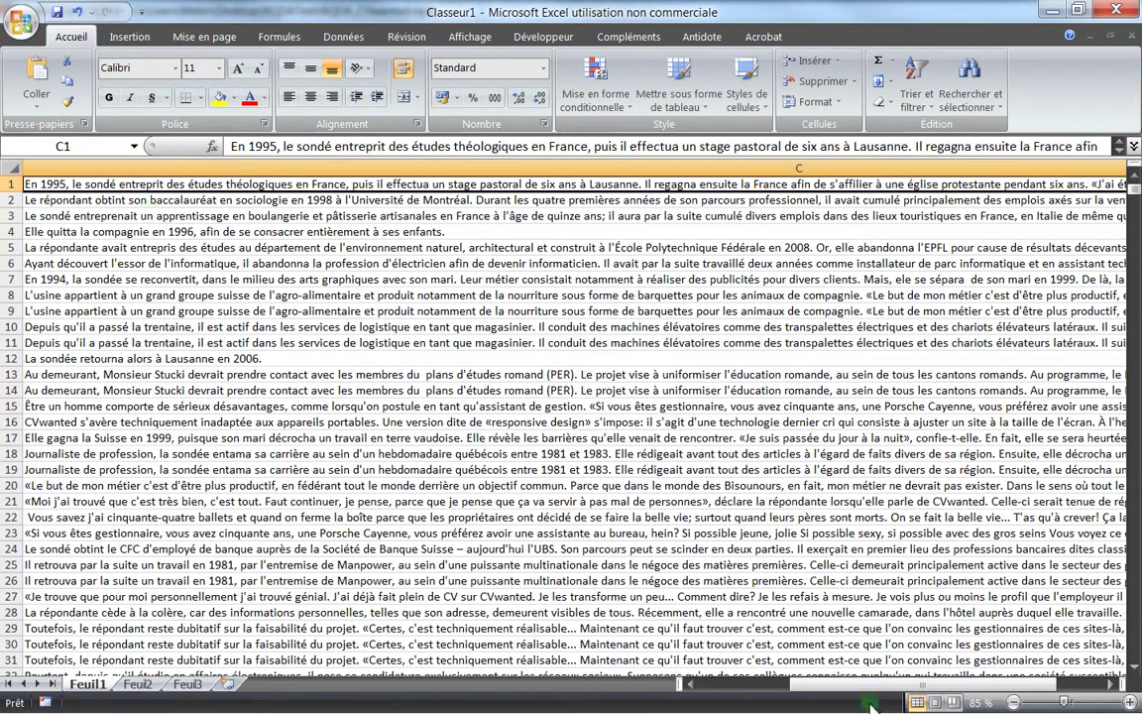
pyautogui.moveTo(875, 690); pyautogui.dragTo(782, 689)
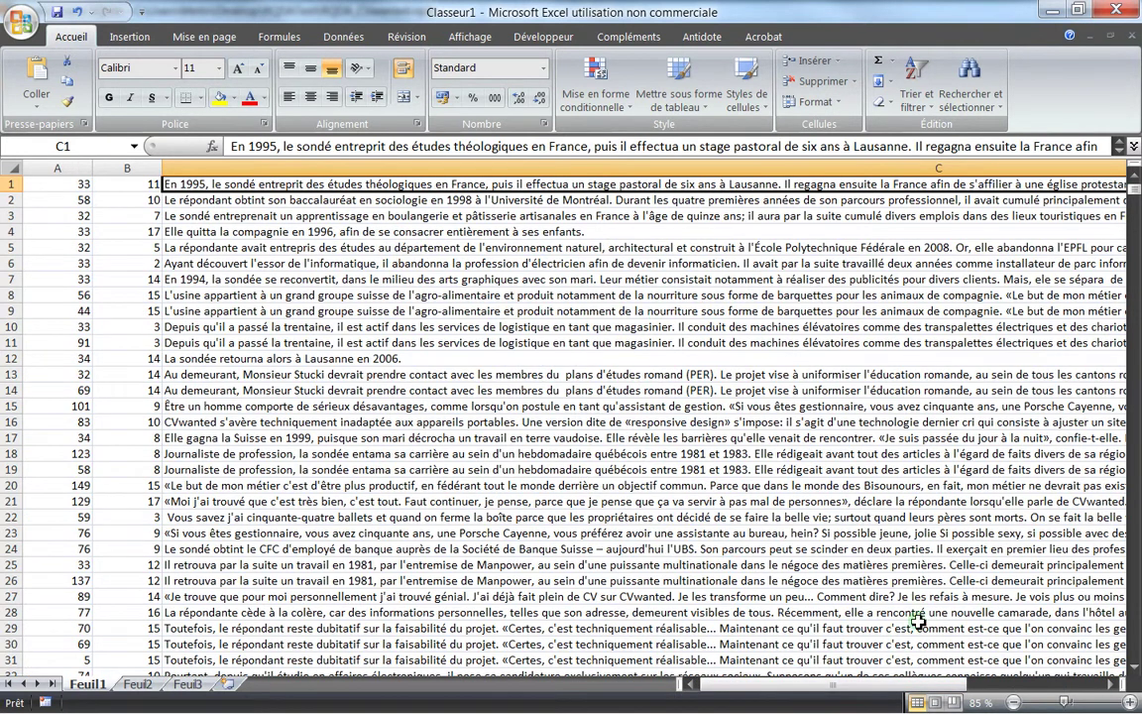
pyautogui.moveTo(903, 685); pyautogui.dragTo(1038, 675)
pyautogui.click(263, 263)
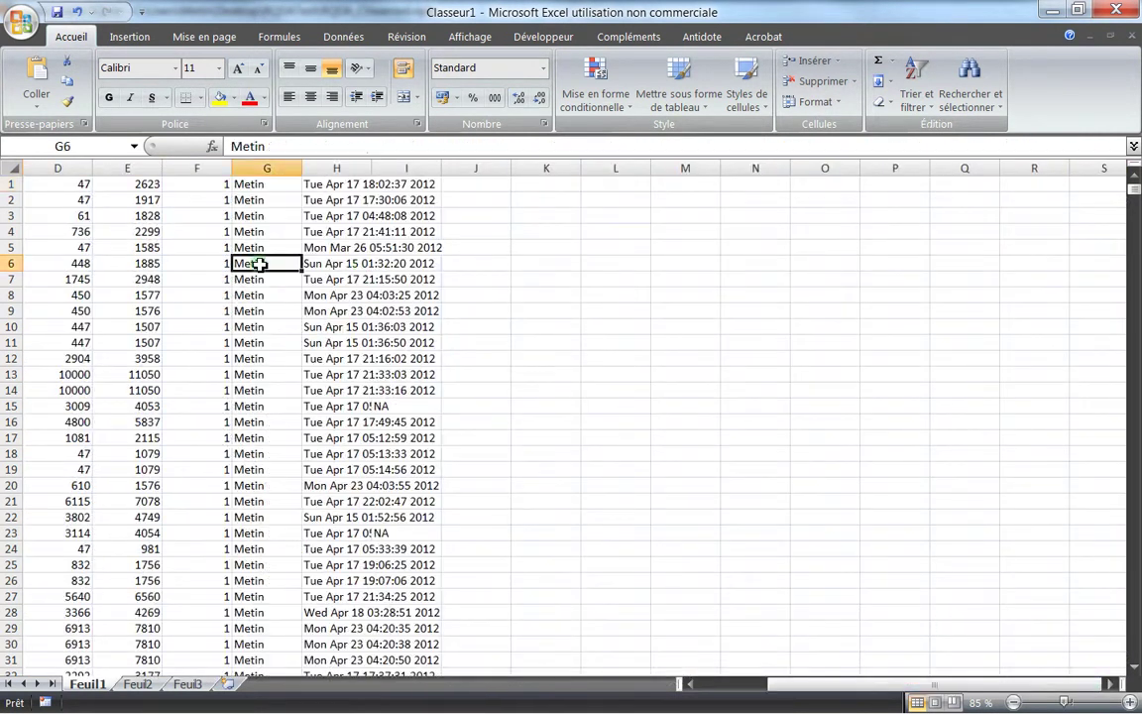
pyautogui.click(213, 243)
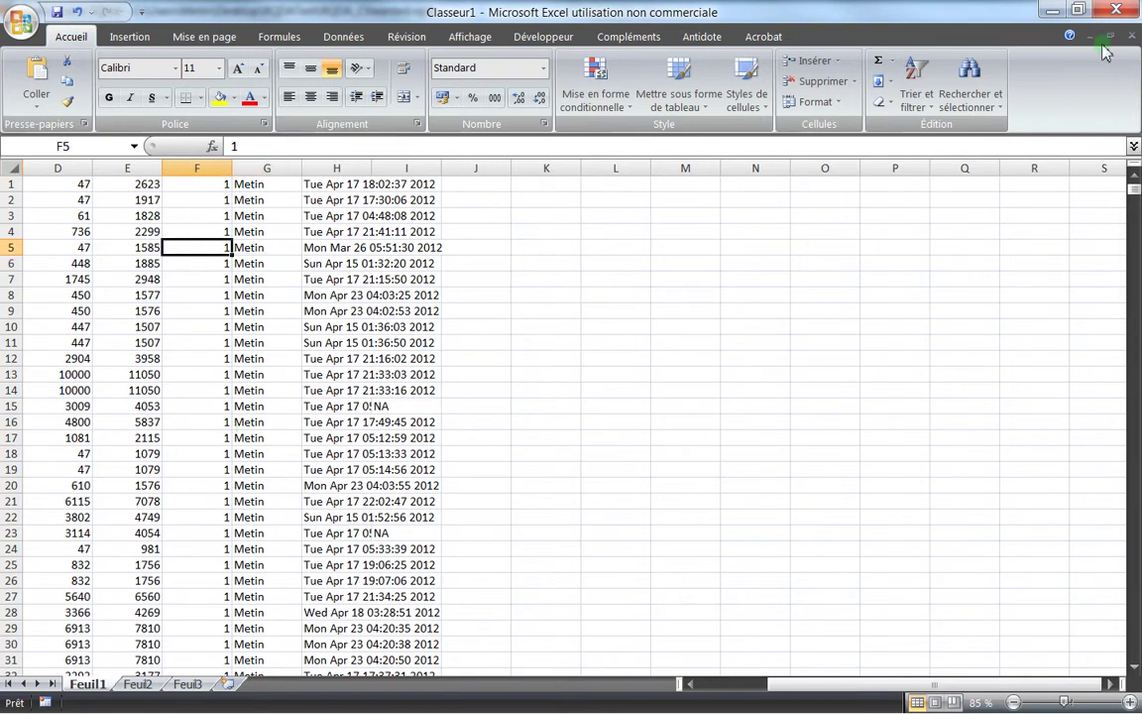
# Step: Close the workbook with the pasted rows without saving it
pyautogui.click(1112, 10)
pyautogui.click(171, 412)
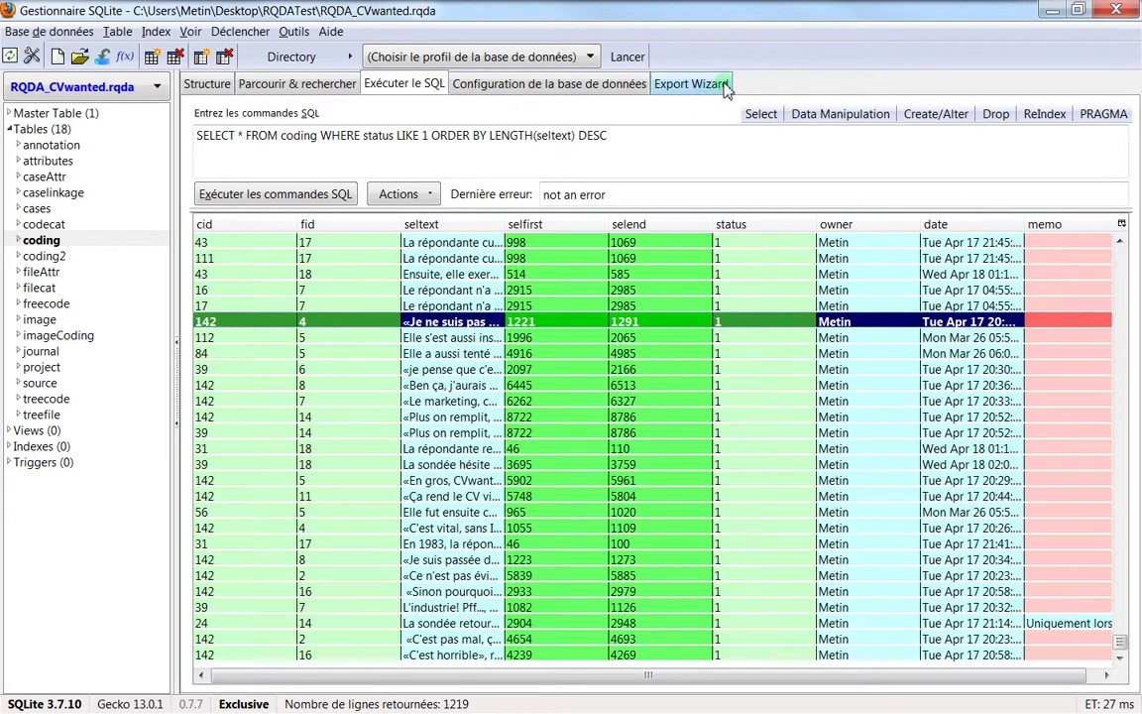
# Step: Return to the SQL query results, select all rows and copy them as SQL
pyautogui.click(725, 87)
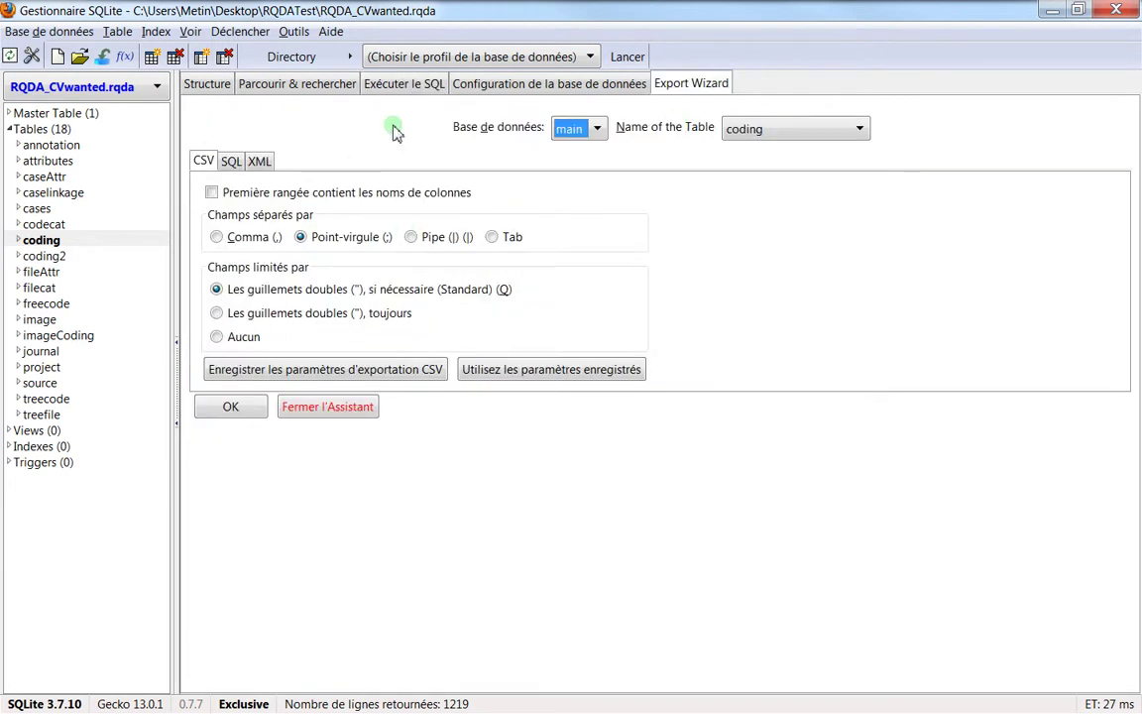
pyautogui.click(387, 86)
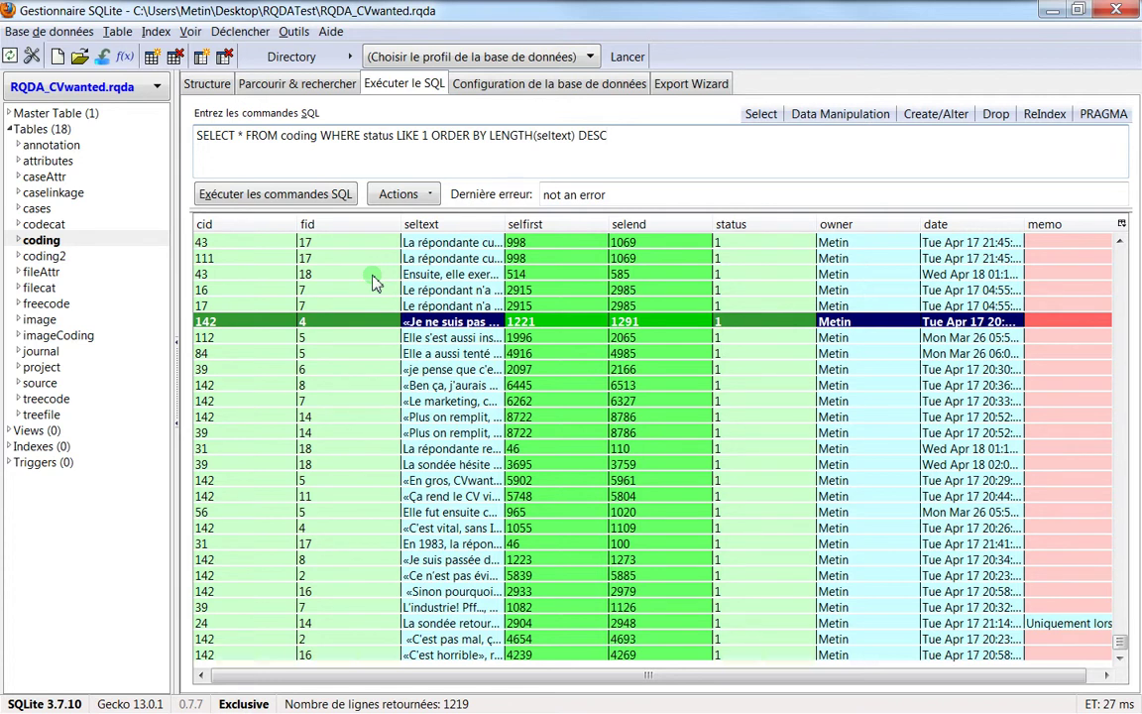
pyautogui.click(334, 244)
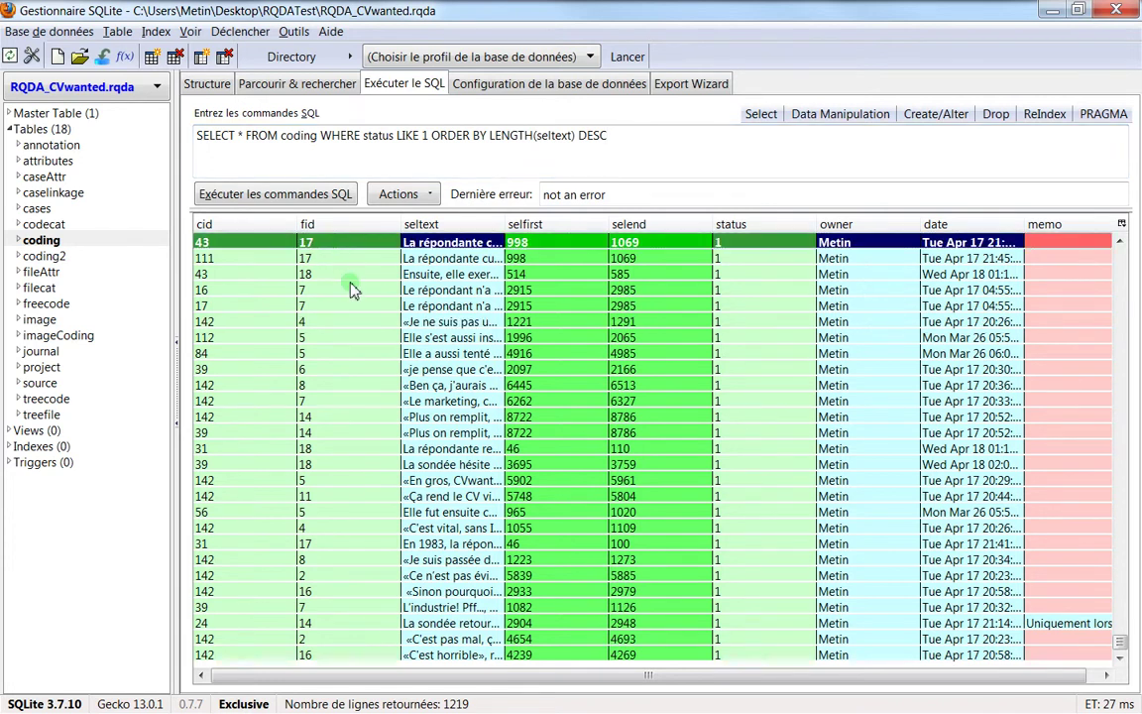
pyautogui.hotkey('ctrl', 'a')
pyautogui.rightClick(359, 377)
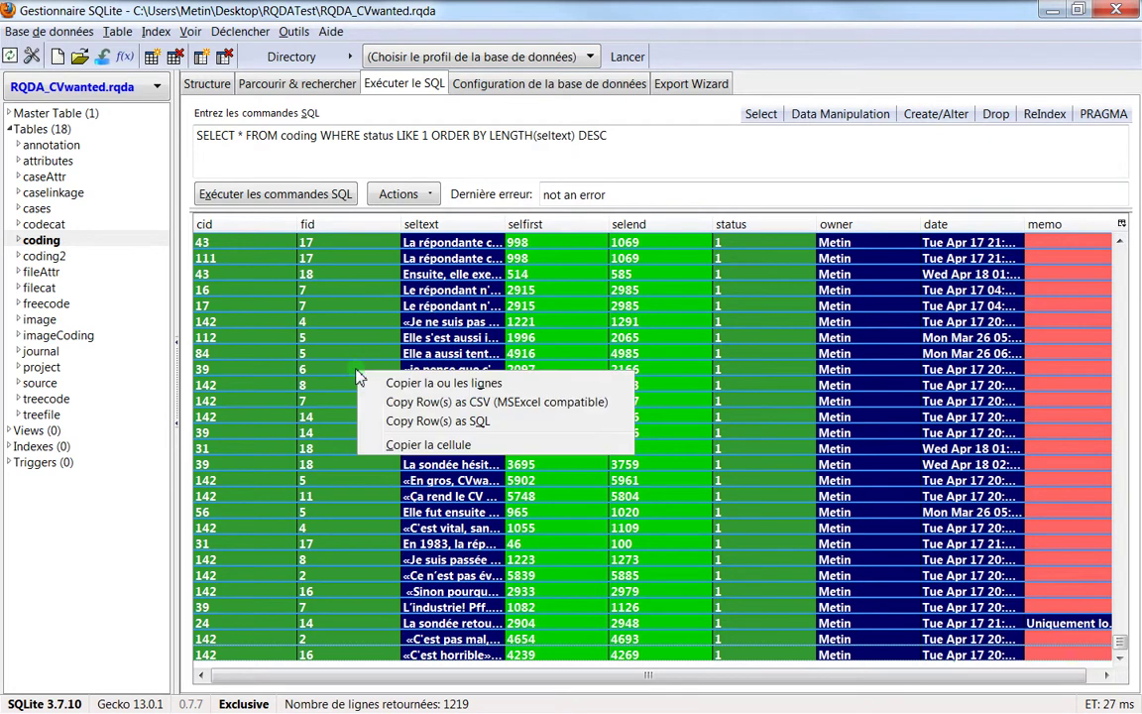
pyautogui.click(459, 422)
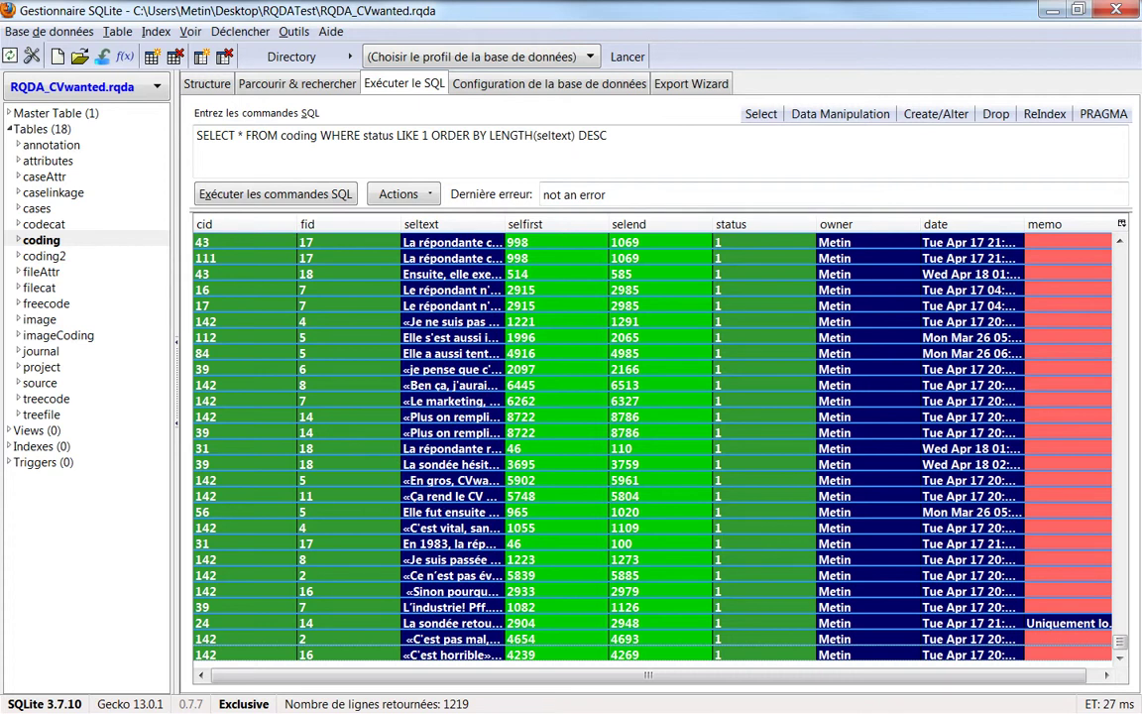
# Step: Paste the copied SQL statements into an empty Sublime Text file to inspect them, and close it without saving
pyautogui.hotkey('alt', 'Tab')
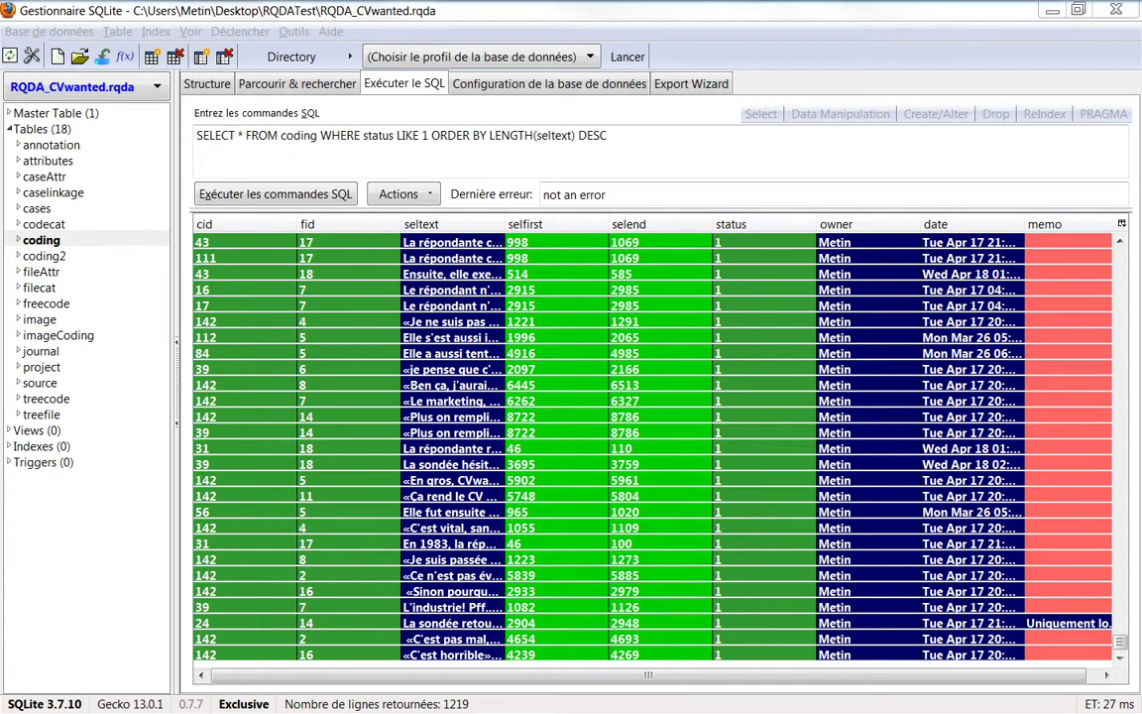
pyautogui.hotkey('ctrl', 'v')
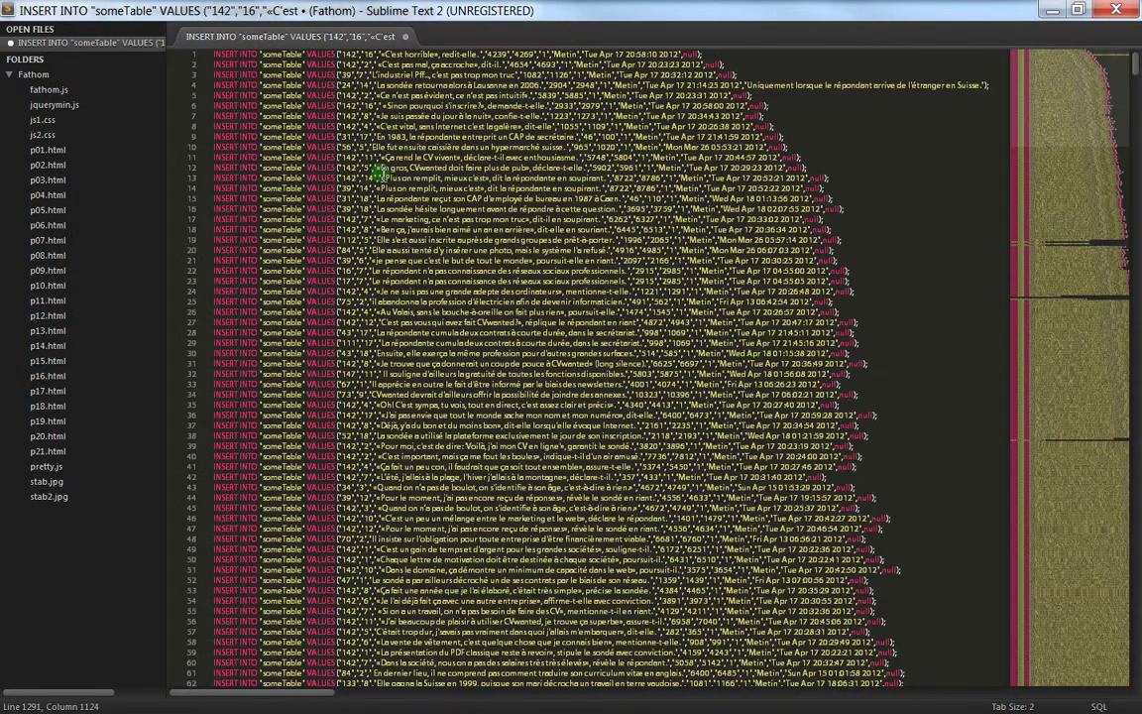
pyautogui.hotkey('ctrl', 'w')
pyautogui.click(590, 434)
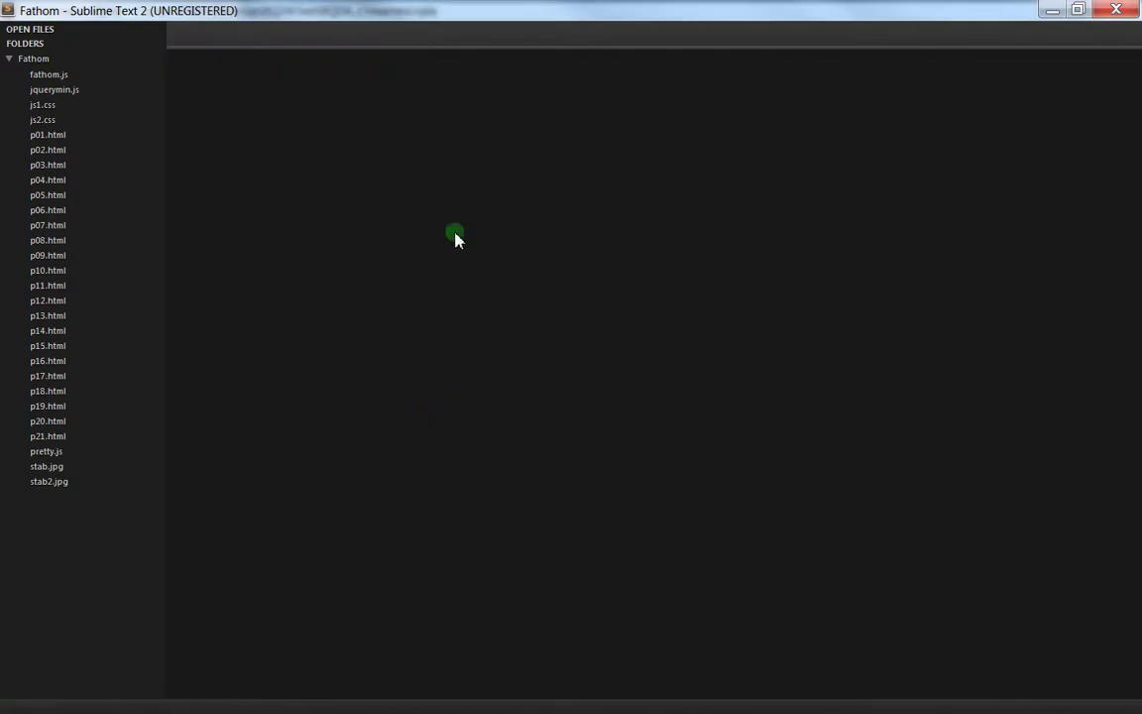
# Step: Create an empty Sublime Text file, paste the copied SQL statements into it and inspect them
pyautogui.hotkey('ctrl', 'n')
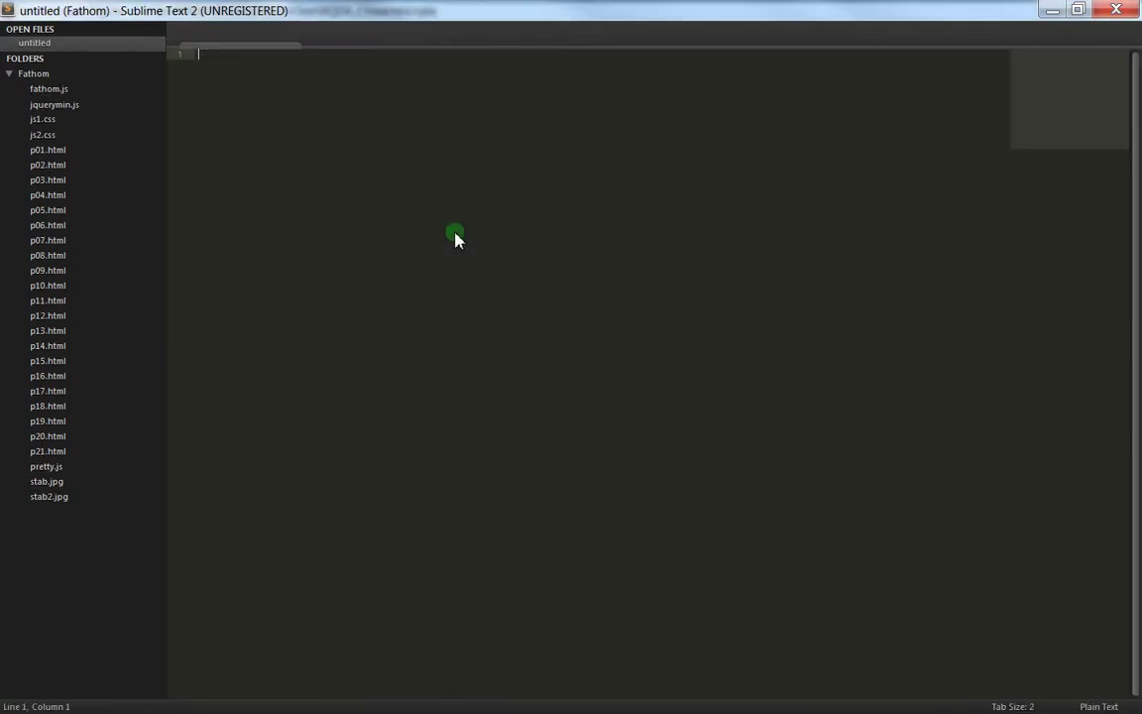
pyautogui.rightClick(396, 94)
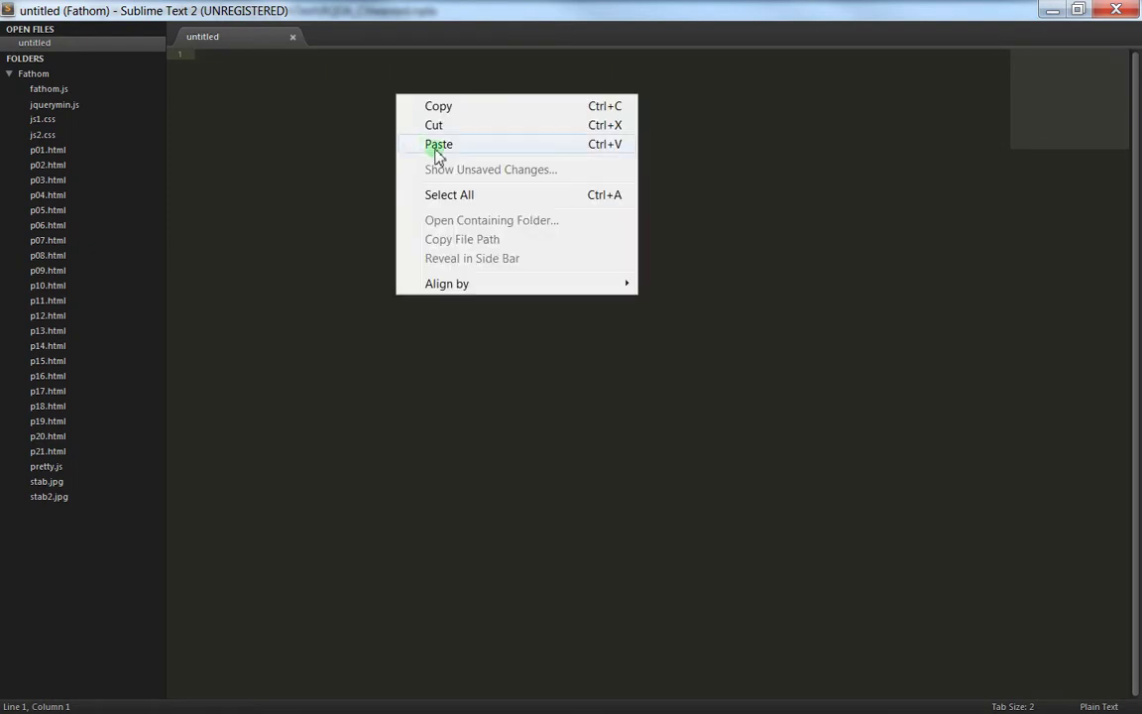
pyautogui.click(428, 143)
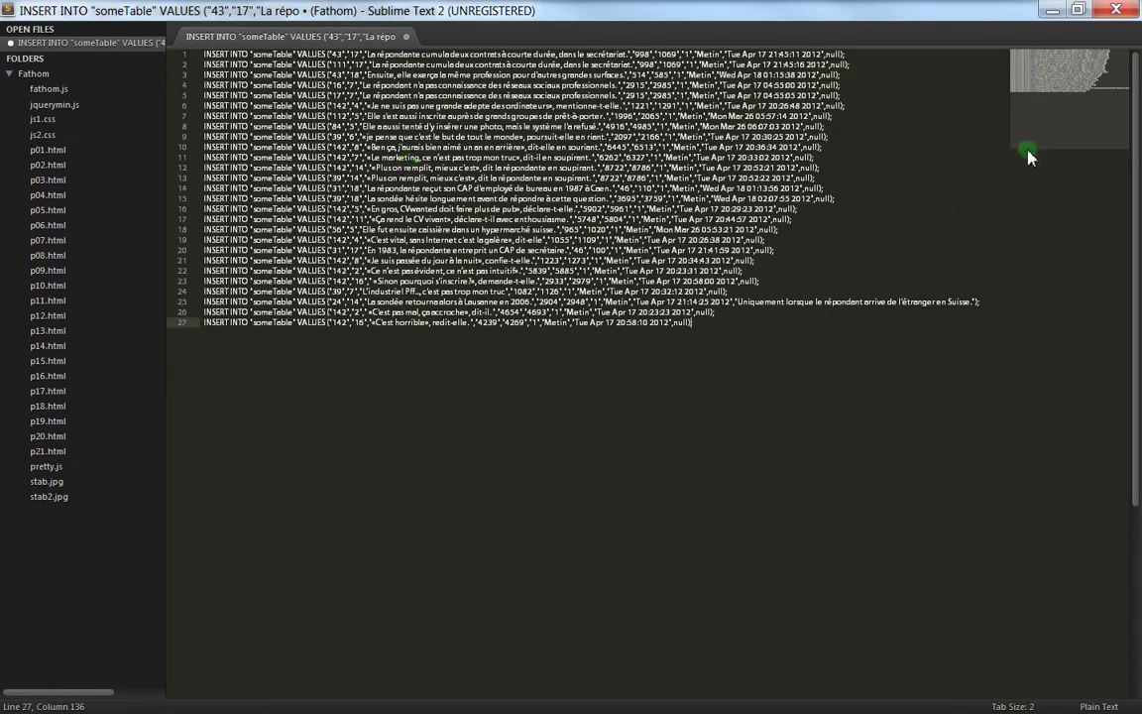
pyautogui.click(505, 156)
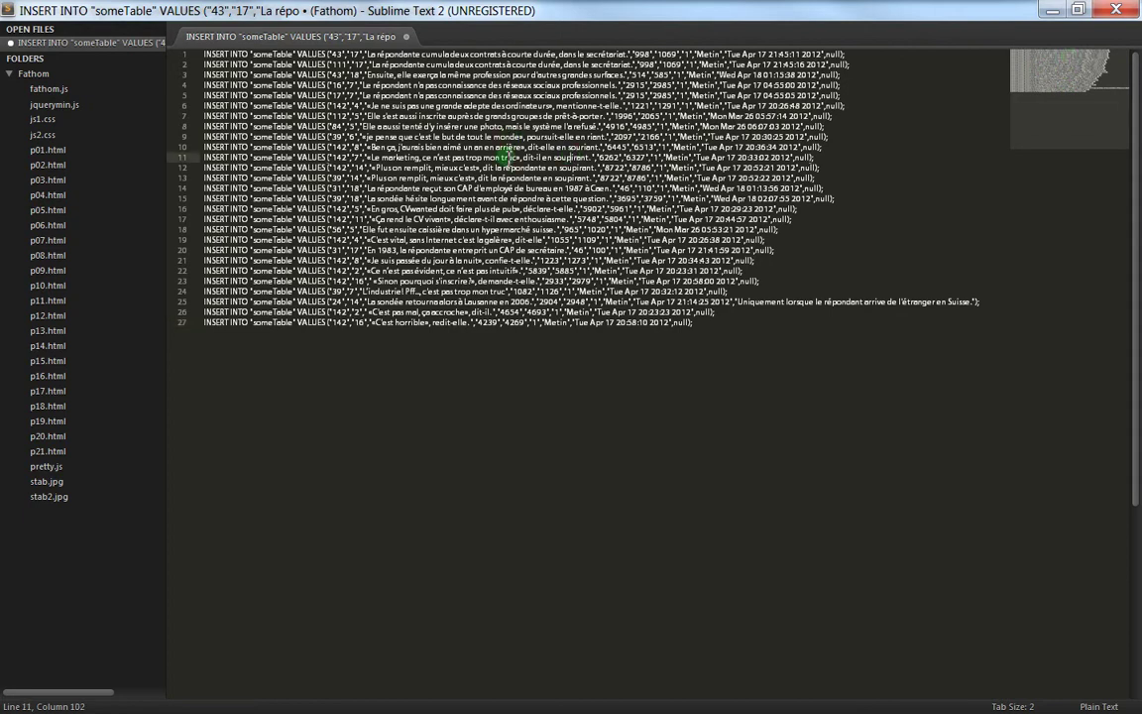
pyautogui.scroll(5, 506, 155)
pyautogui.scroll(-5, 506, 155)
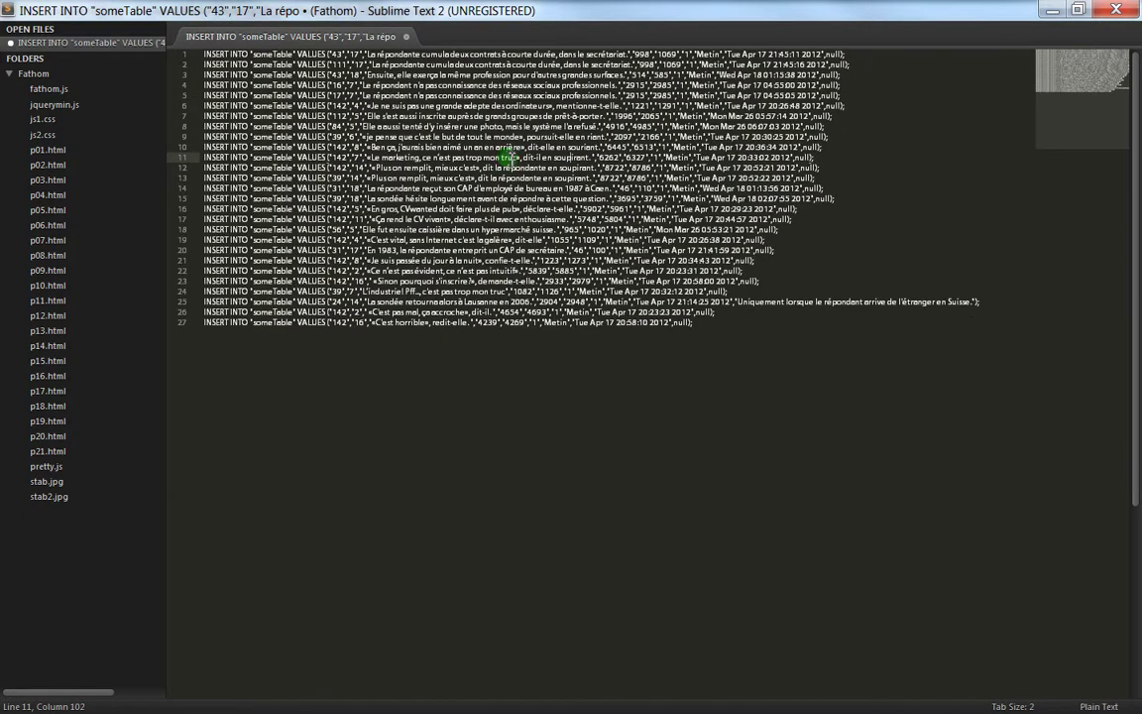
# Step: Return to the SQLite query results, select all rows from the first to the last and copy them as SQL
pyautogui.hotkey('alt', 'Tab')
pyautogui.click(429, 237)
pyautogui.scroll(7, 436, 257)
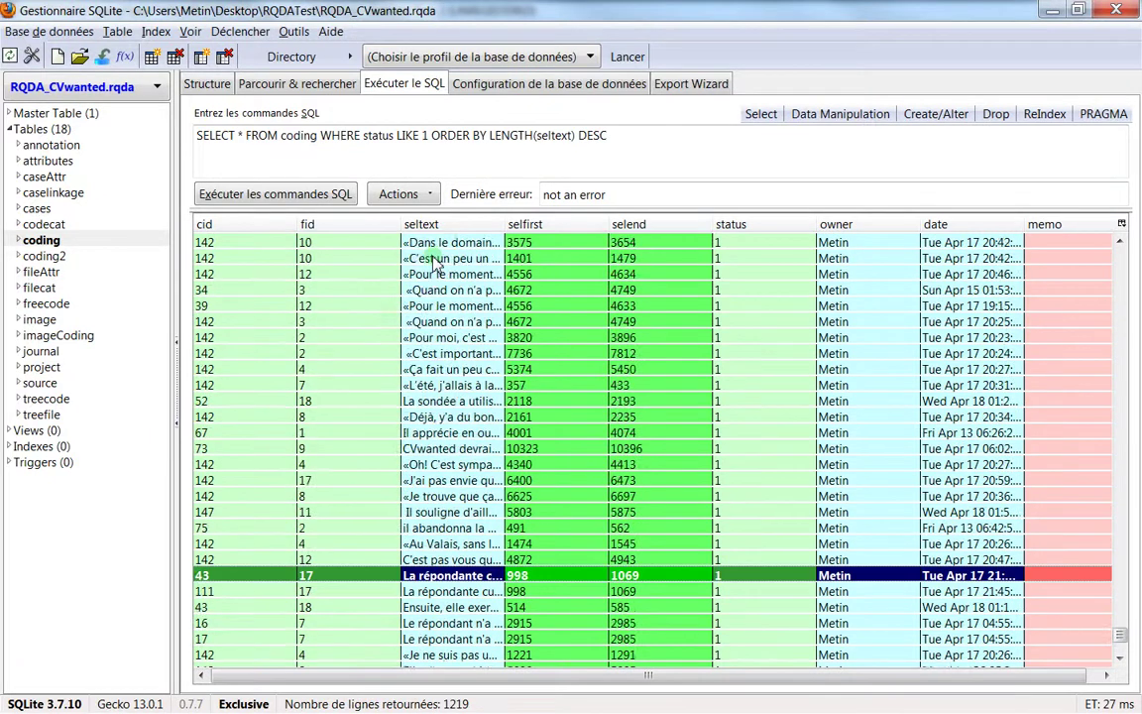
pyautogui.scroll(15, 1066, 360)
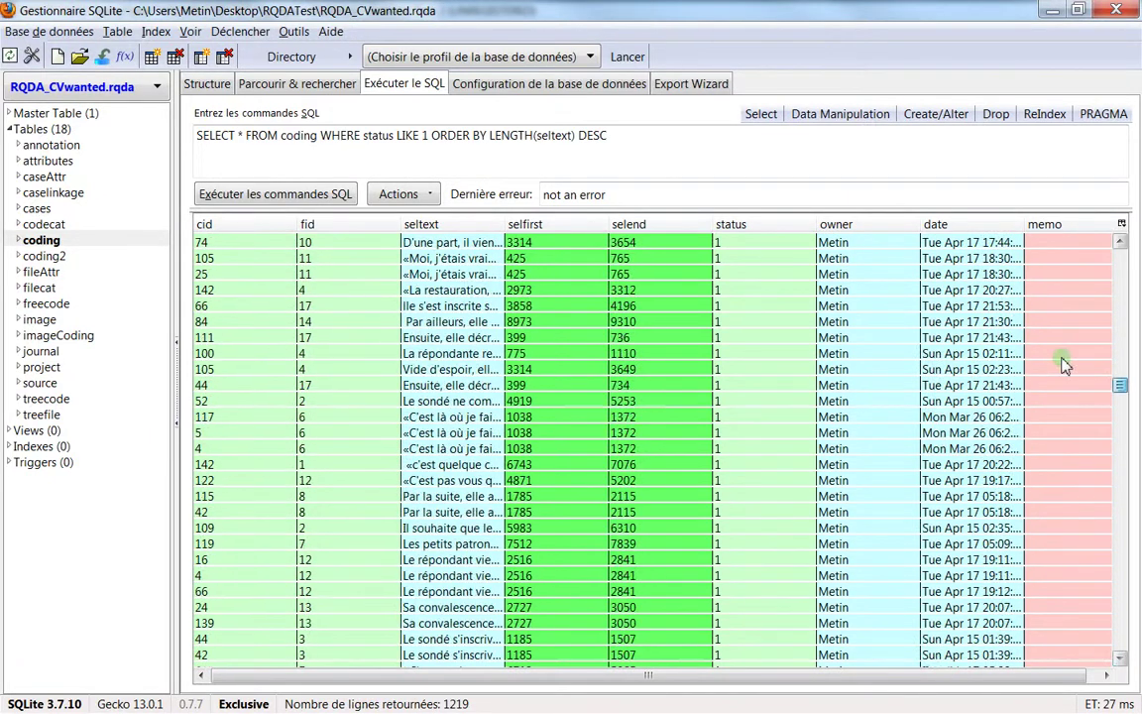
pyautogui.click(826, 245)
pyautogui.hotkey('shift', 'End')
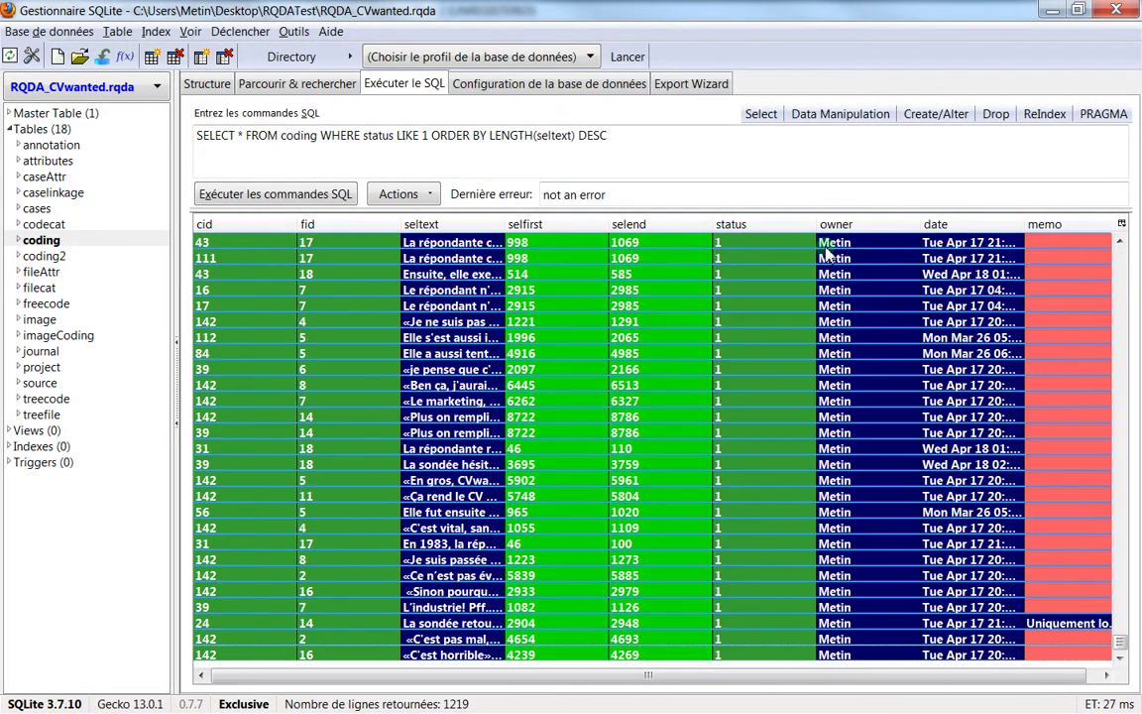
pyautogui.rightClick(724, 434)
pyautogui.click(754, 477)
# Step: Switch to Sublime Text and replace the file's entire contents with the newly copied SQL statements
pyautogui.hotkey('alt', 'Tab')
pyautogui.hotkey('ctrl', 'a')
pyautogui.press('BackSpace')
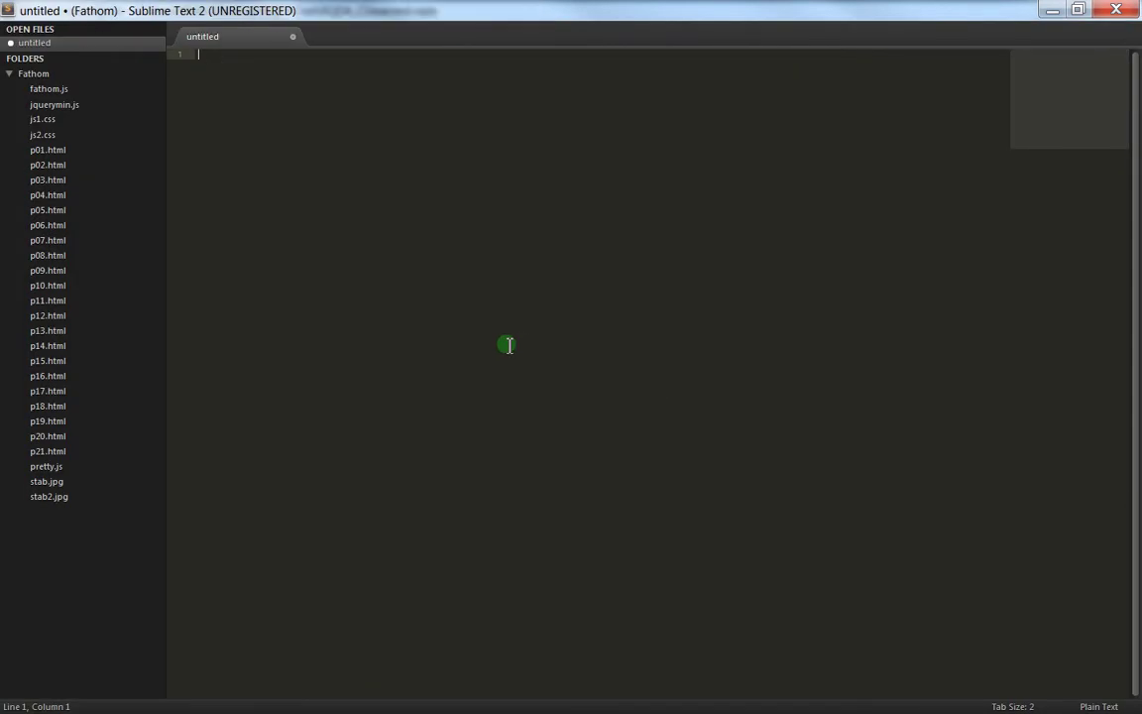
pyautogui.rightClick(445, 225)
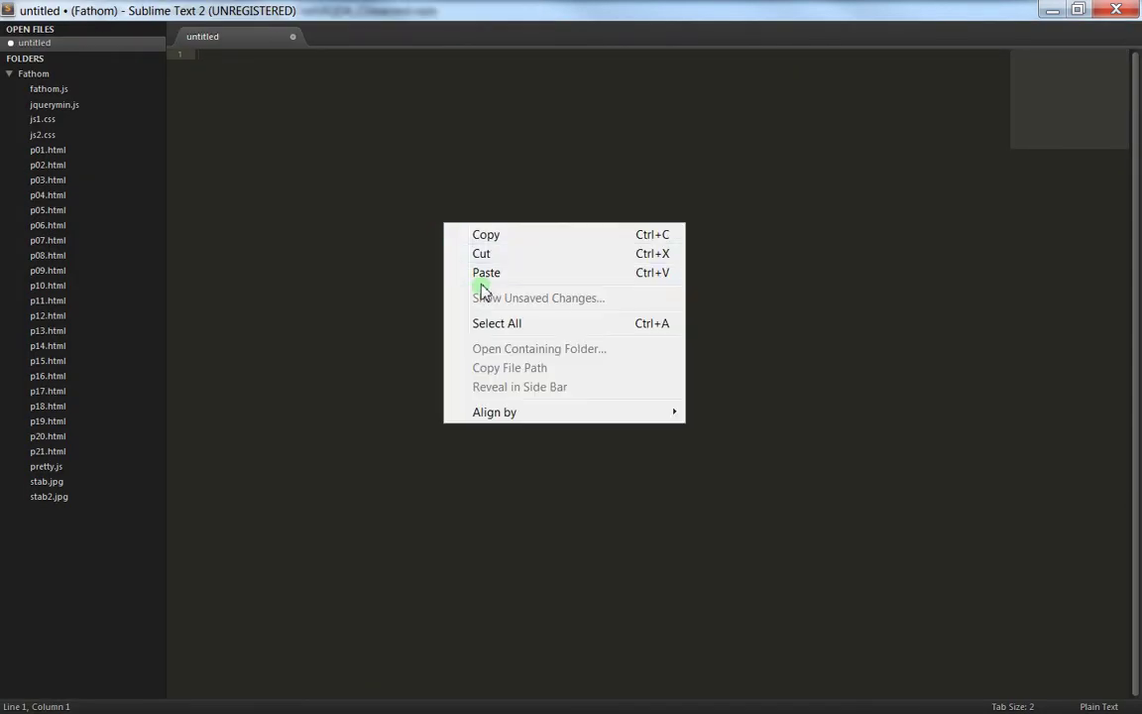
pyautogui.click(486, 272)
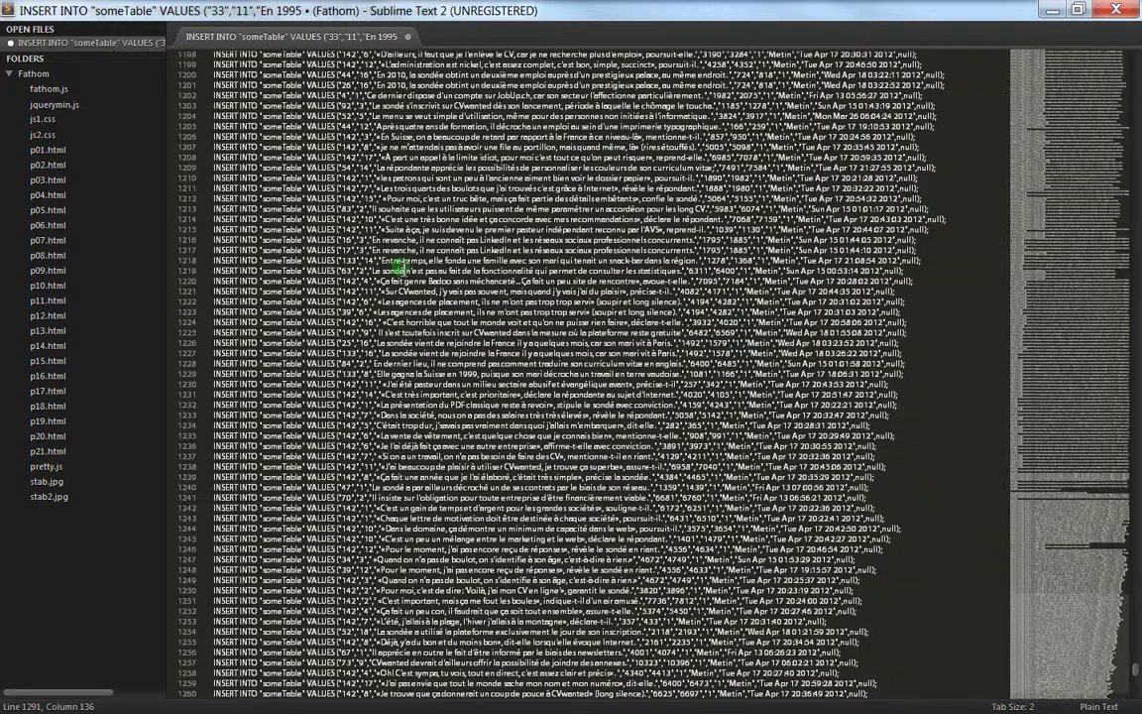
# Step: Set the syntax of the pasted file to SQL
pyautogui.hotkey('ctrl', 'shift', 'p')
pyautogui.write('set')
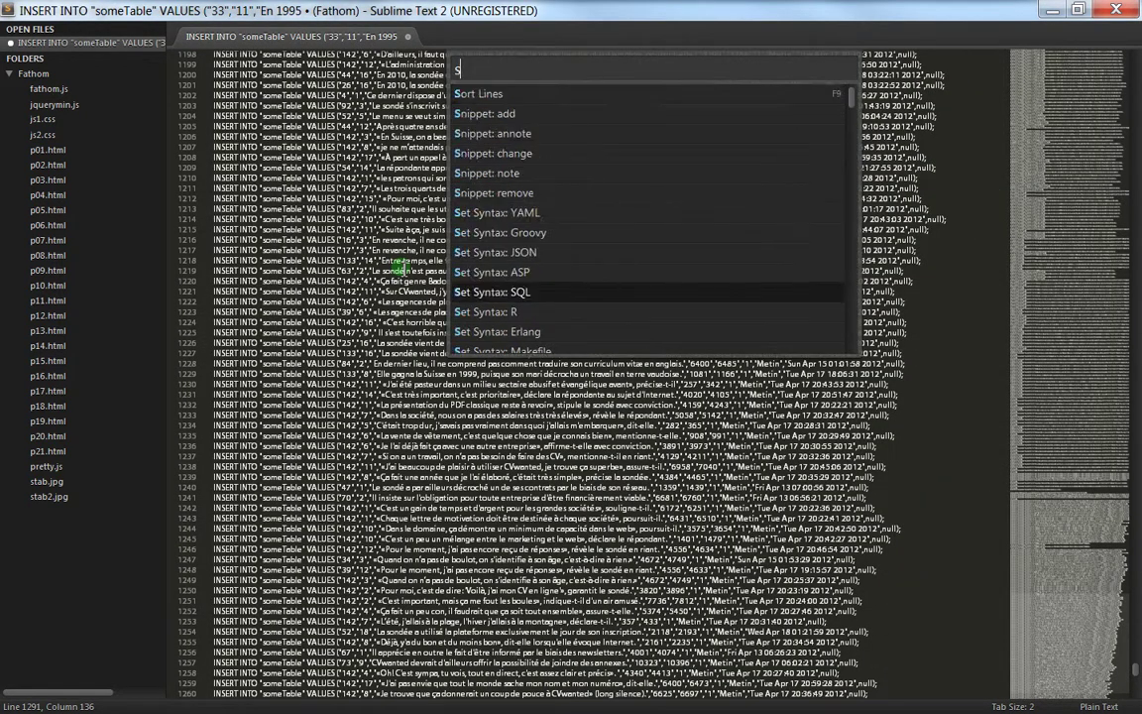
pyautogui.press('BackSpace')
pyautogui.press('BackSpace')
pyautogui.press('BackSpace')
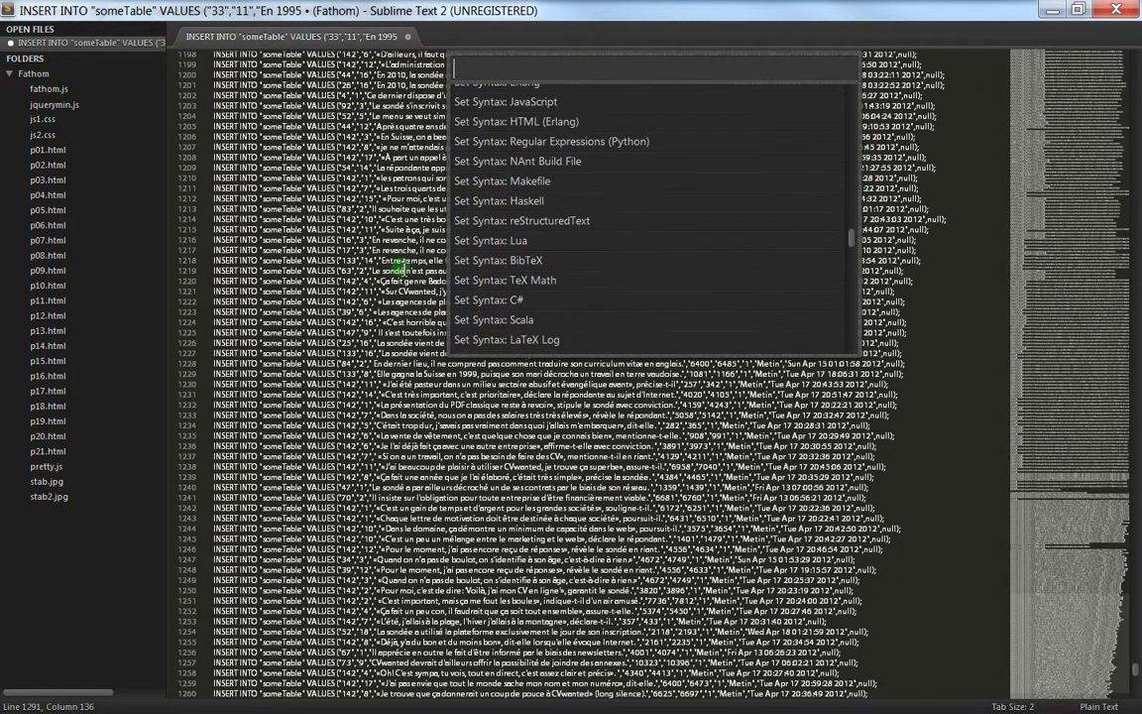
pyautogui.write('sql')
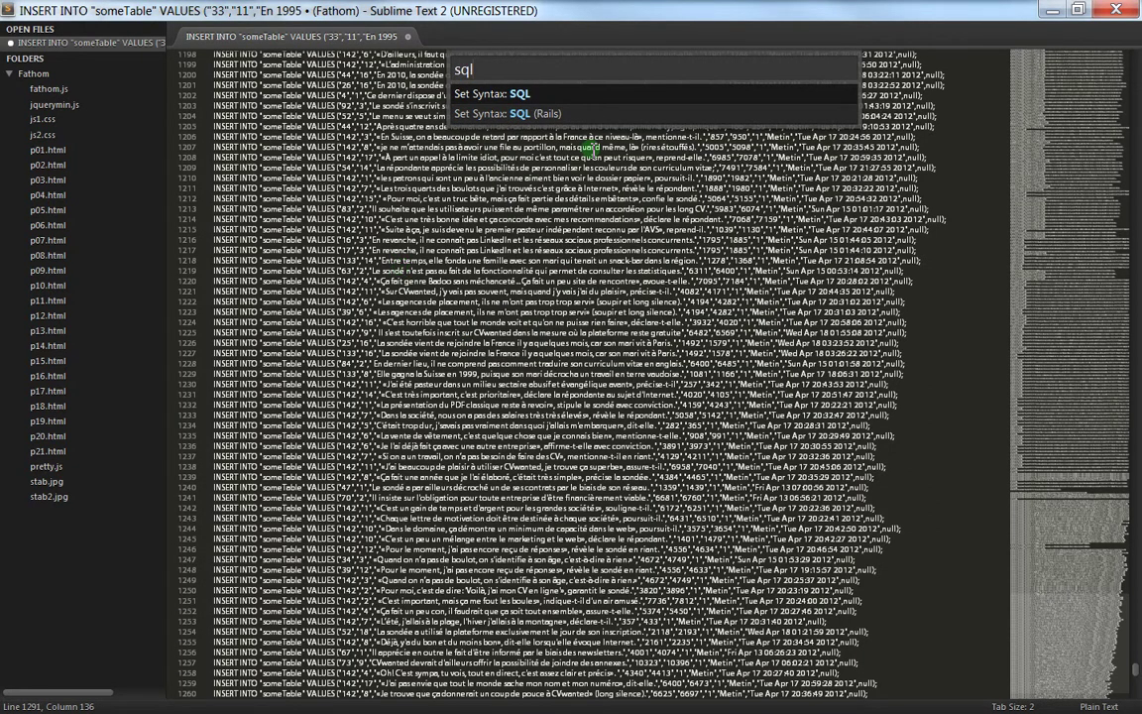
pyautogui.press('Return')
# Step: Examine the highlighted INSERT statements from the first line downward, and return to the query results in SQLite Manager
pyautogui.click(497, 189)
pyautogui.scroll(3, 496, 188)
pyautogui.scroll(8, 497, 189)
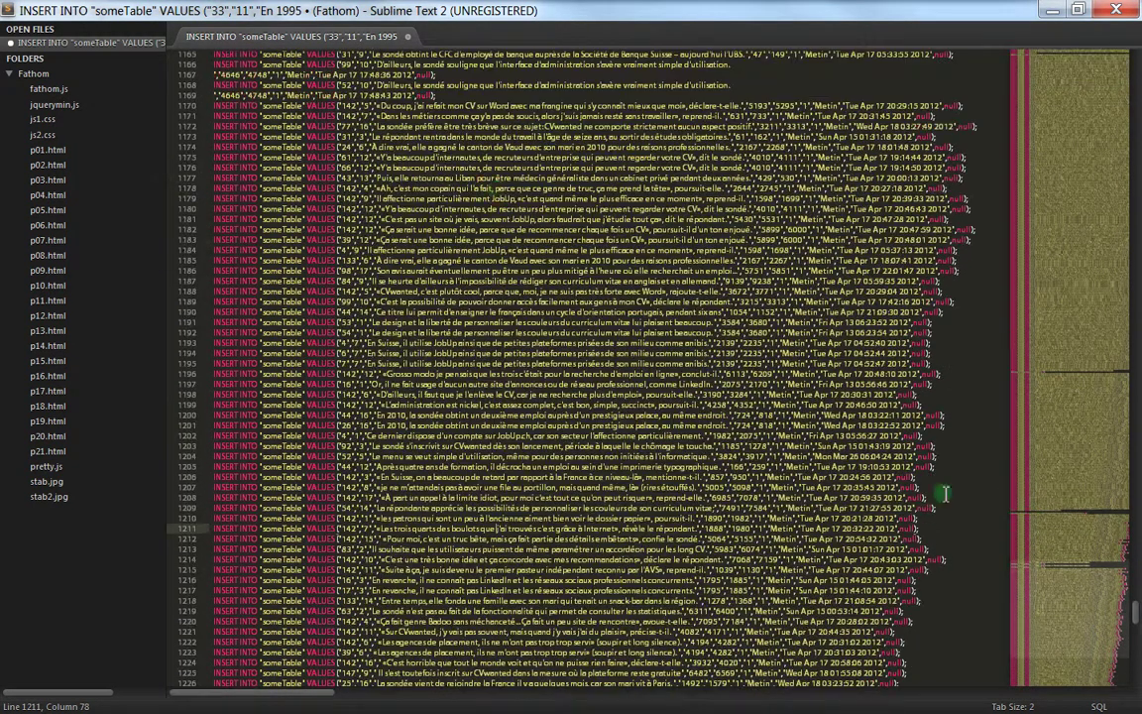
pyautogui.moveTo(1071, 601); pyautogui.dragTo(1066, 59)
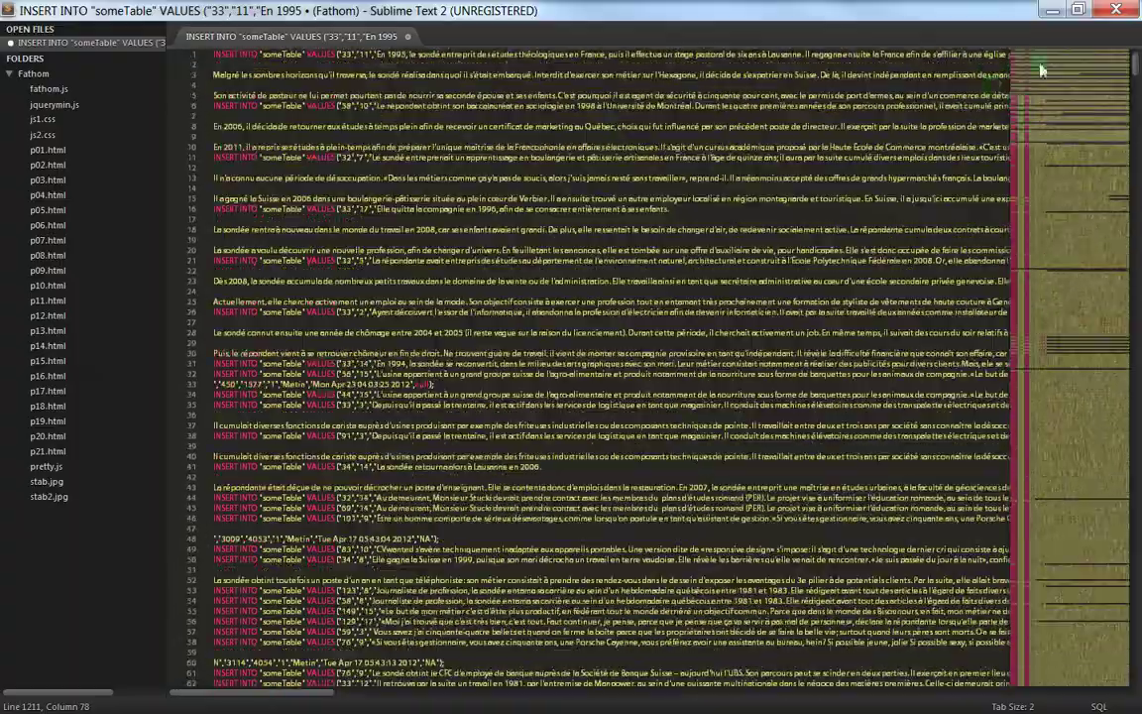
pyautogui.scroll(-20, 448, 292)
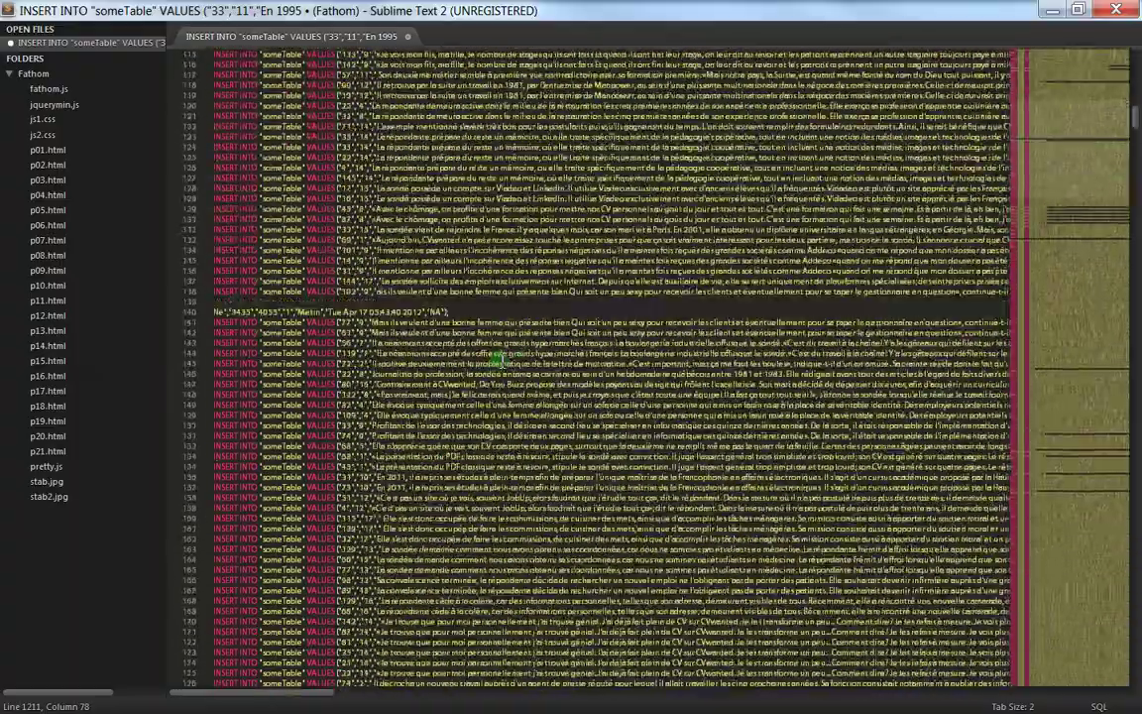
pyautogui.scroll(-20, 503, 355)
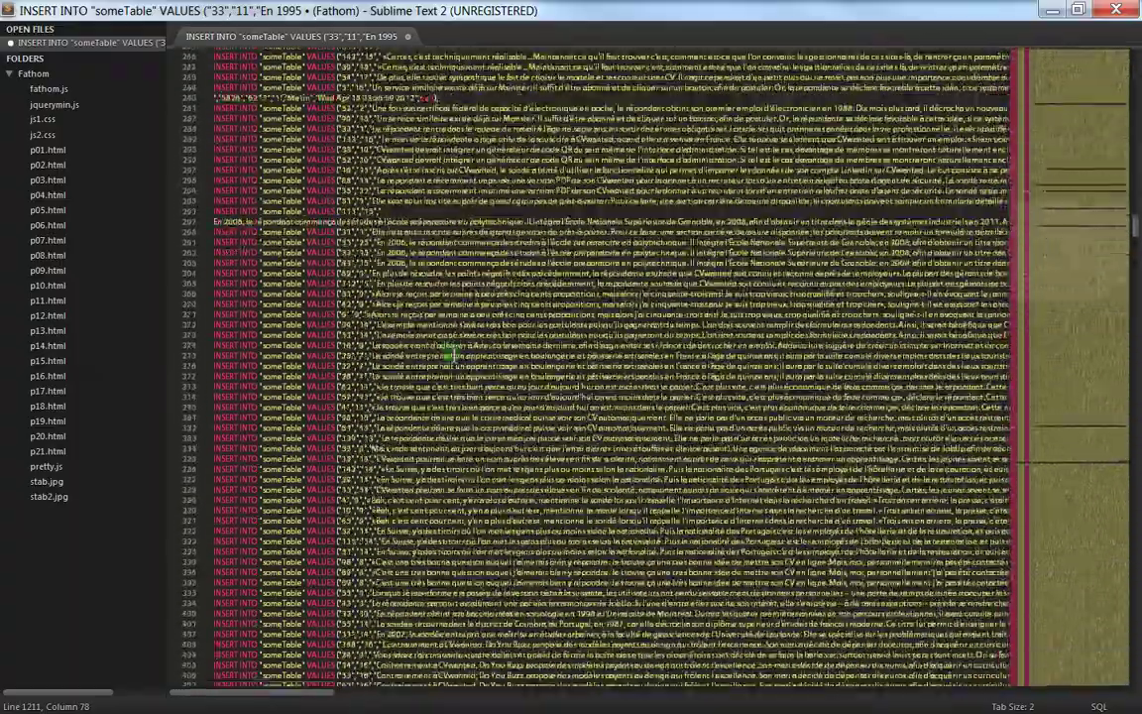
pyautogui.scroll(-20, 449, 353)
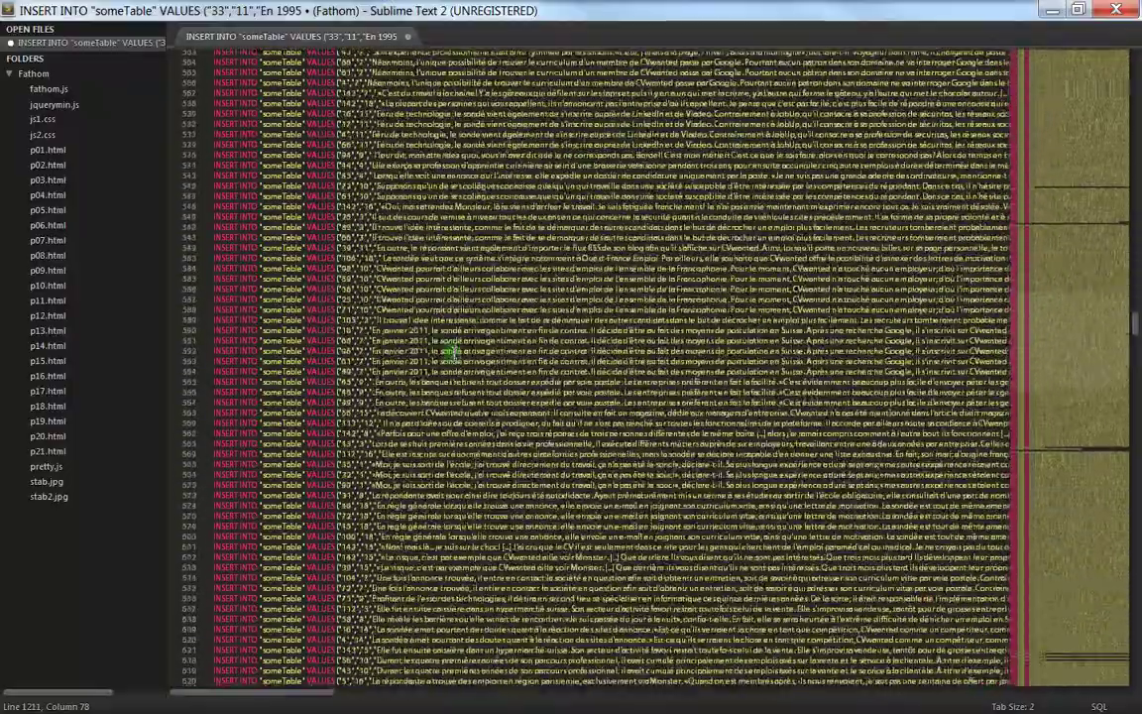
pyautogui.scroll(-20, 450, 353)
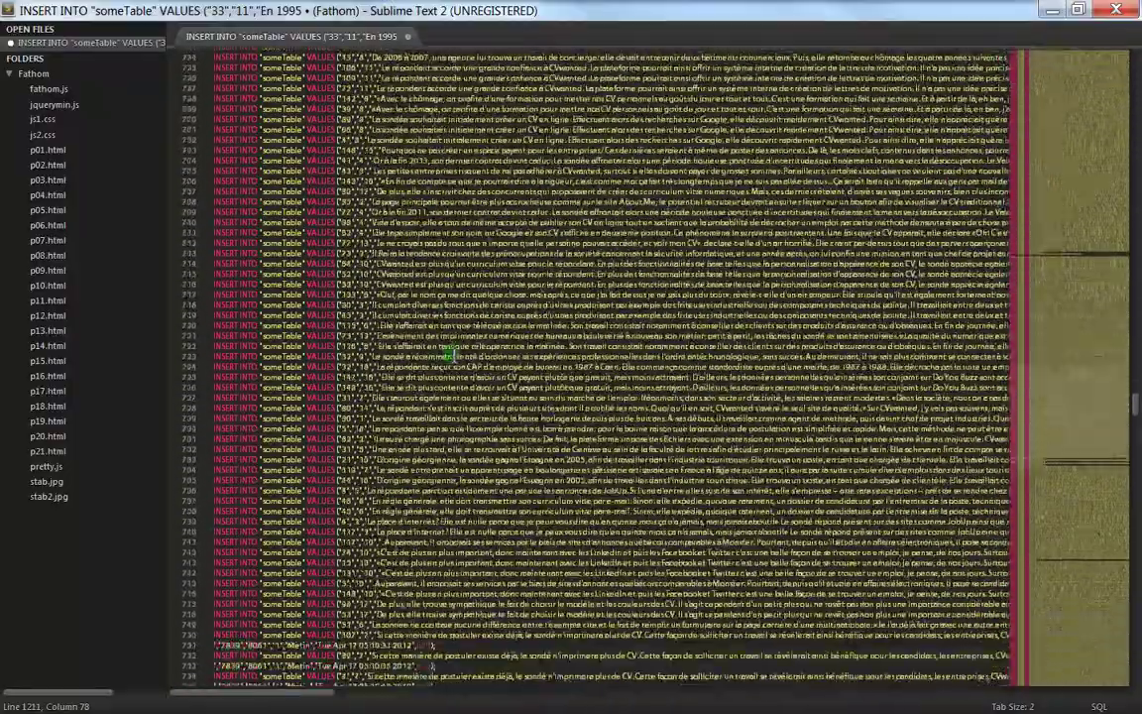
pyautogui.scroll(-20, 449, 352)
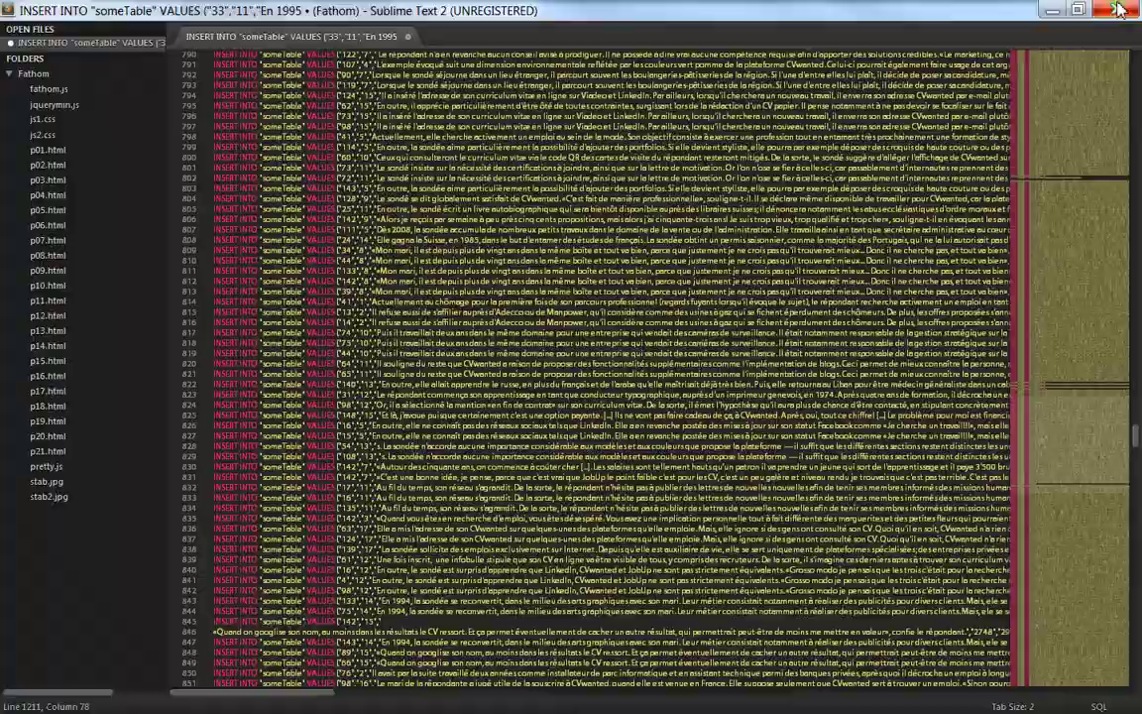
pyautogui.hotkey('alt', 'Tab')
pyautogui.click(327, 338)
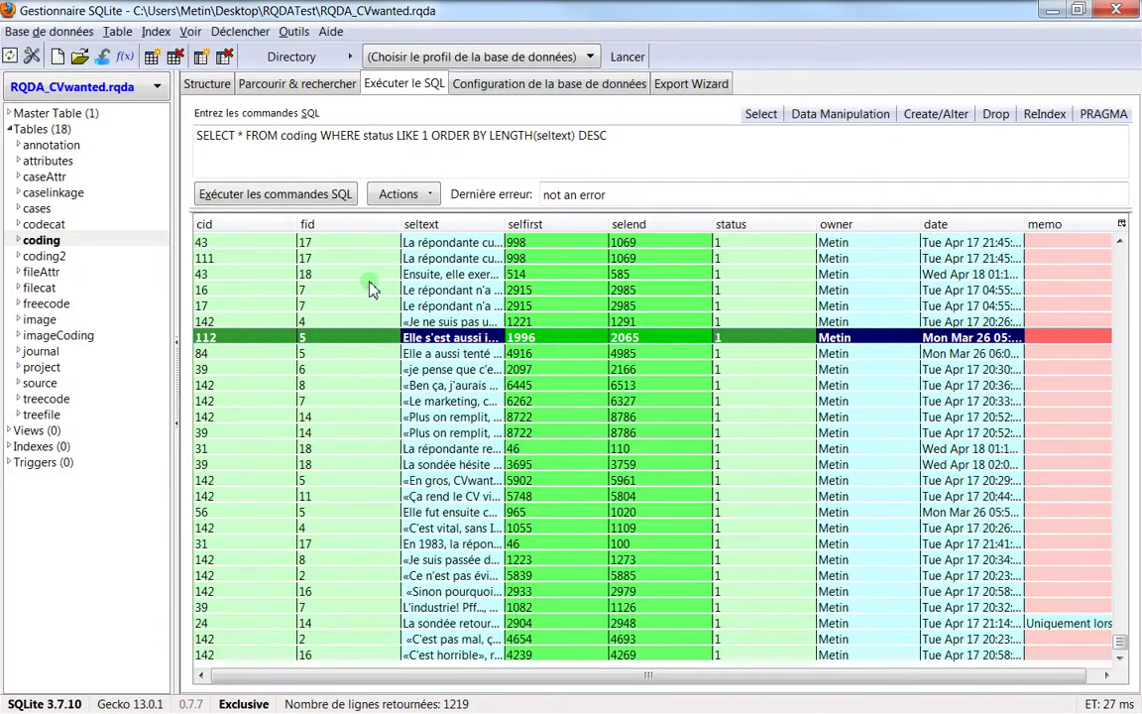